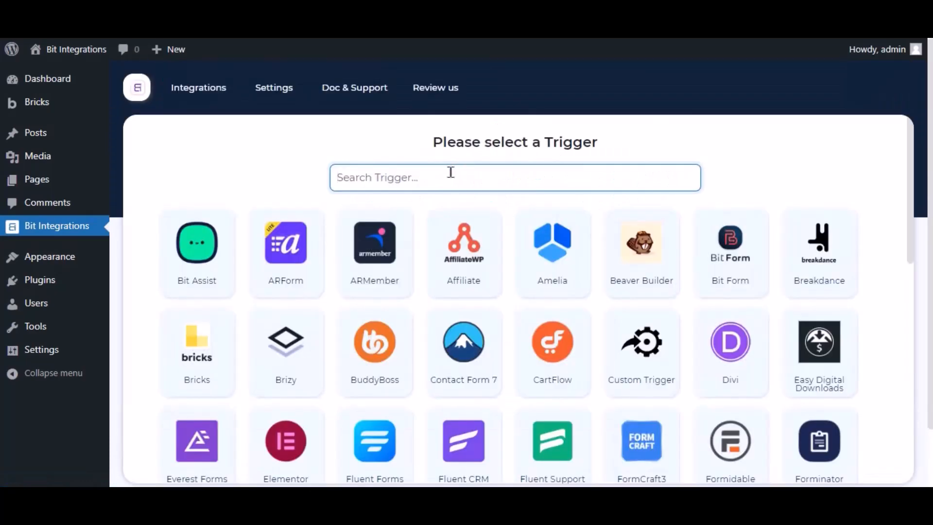
- Search 'bricks' and pick Bricks as the trigger, briefly checking its form list
type("bricks")
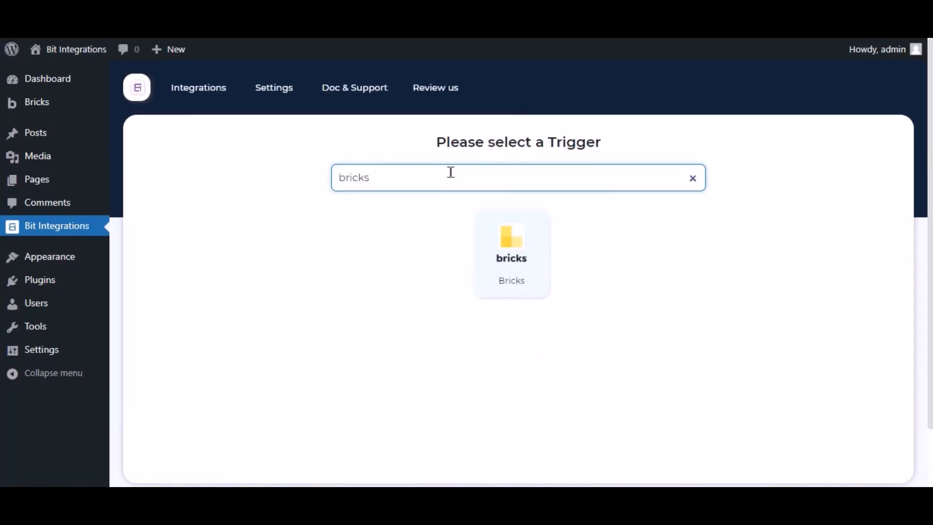
left_click(490, 237)
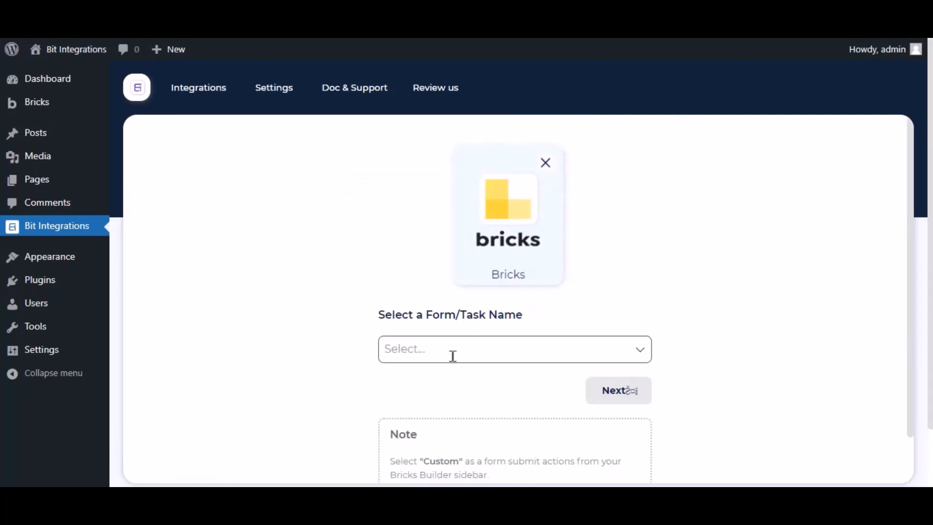
left_click(452, 359)
left_click(345, 334)
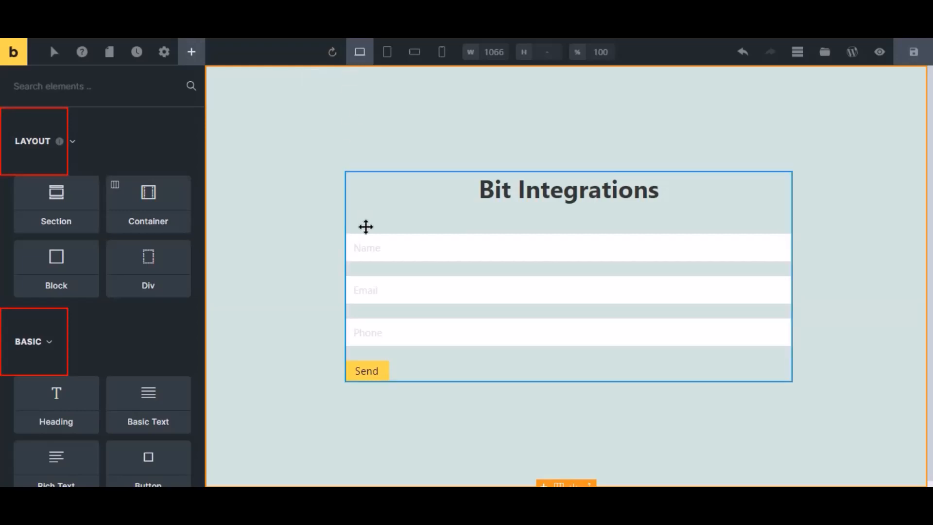
- Set the contact form's 'Actions after successful form submit' to Custom and save the page
left_click(388, 279)
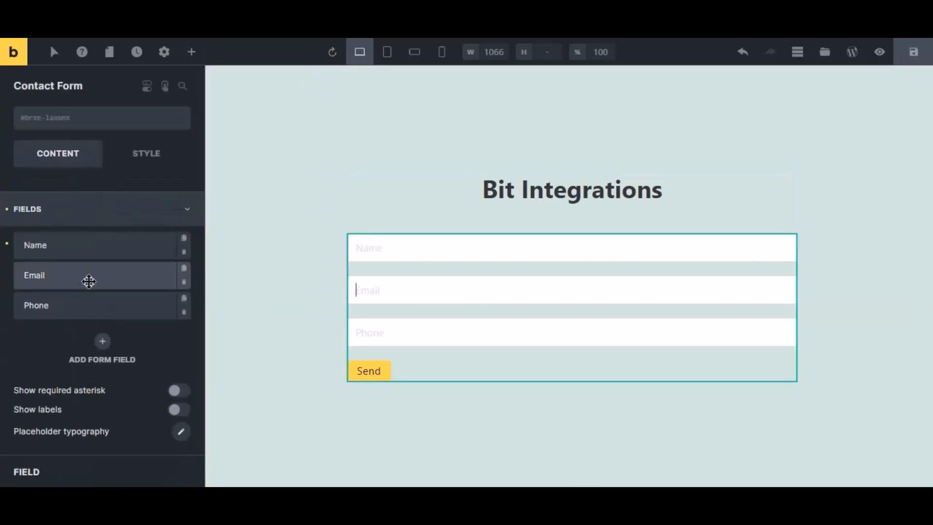
left_click(54, 222)
left_click(55, 279)
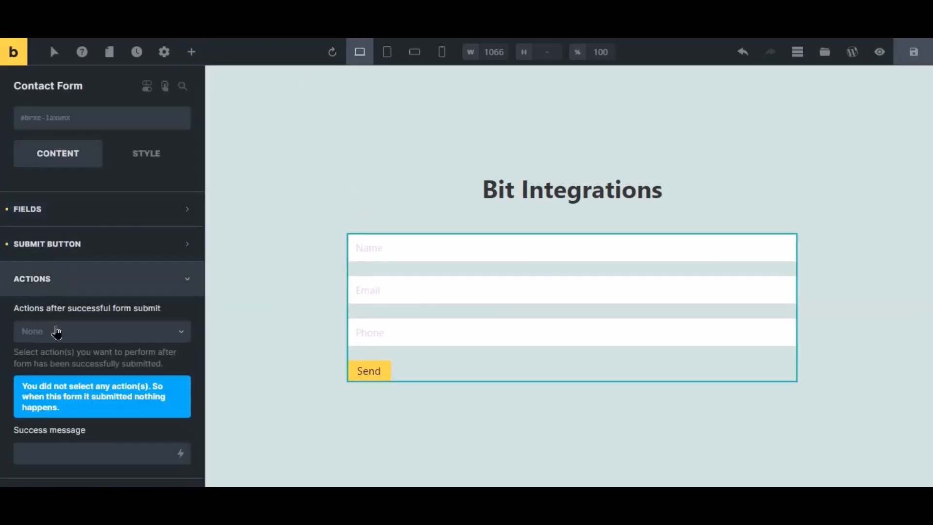
left_click(58, 332)
left_click(45, 354)
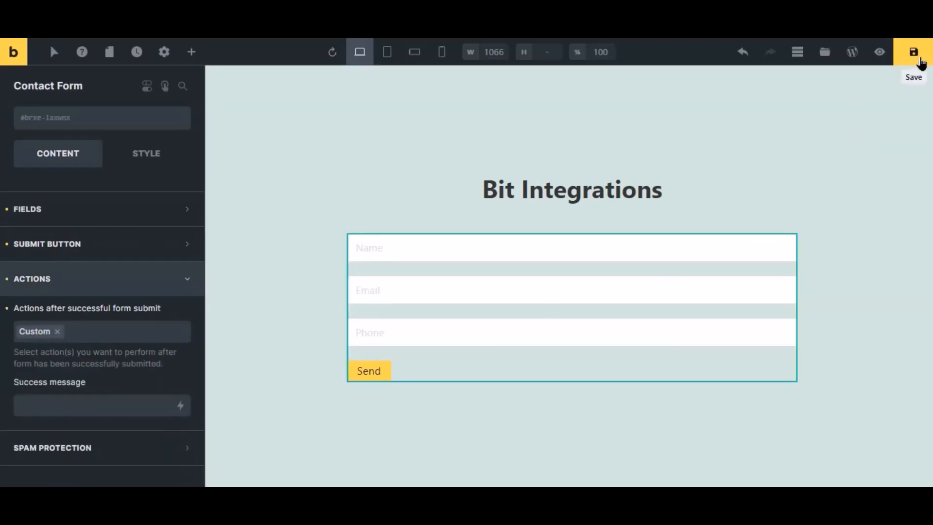
left_click(914, 52)
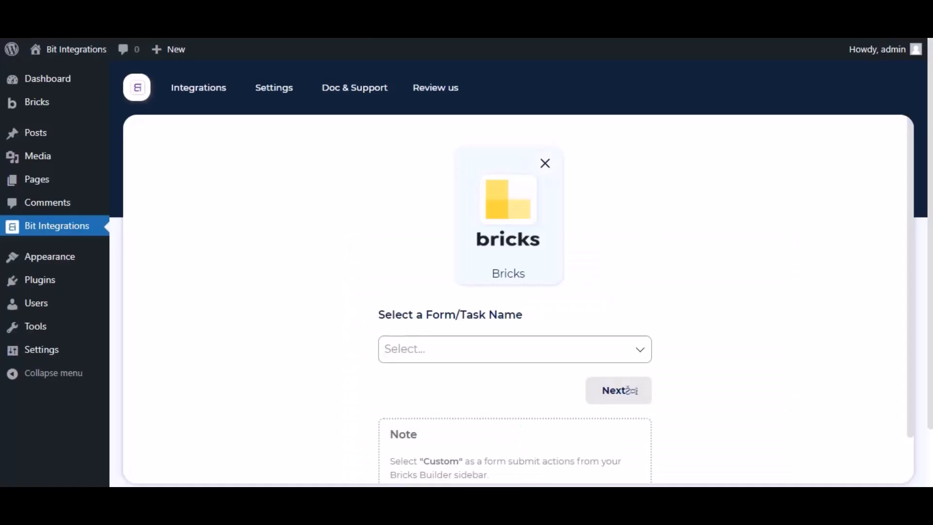
- Choose Contact Form as the triggering Bricks form and continue to actions
scroll(433, 285, "down", 2)
left_click(433, 284)
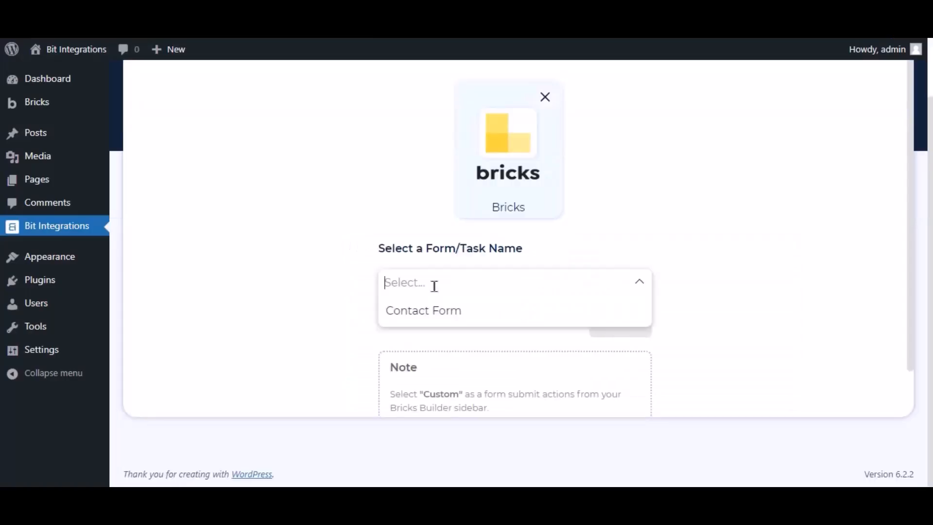
left_click(433, 313)
left_click(615, 335)
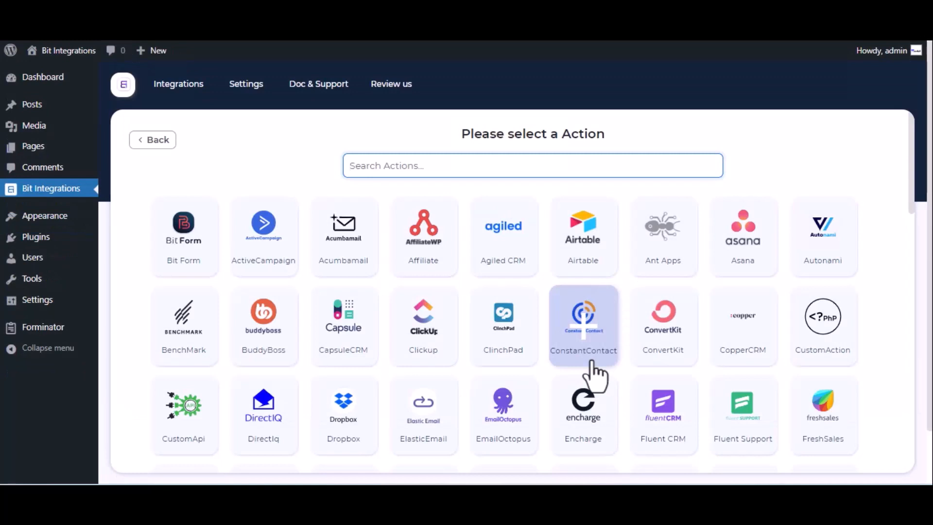
- Search 'notion' and choose Notion as the integration action
type("notion")
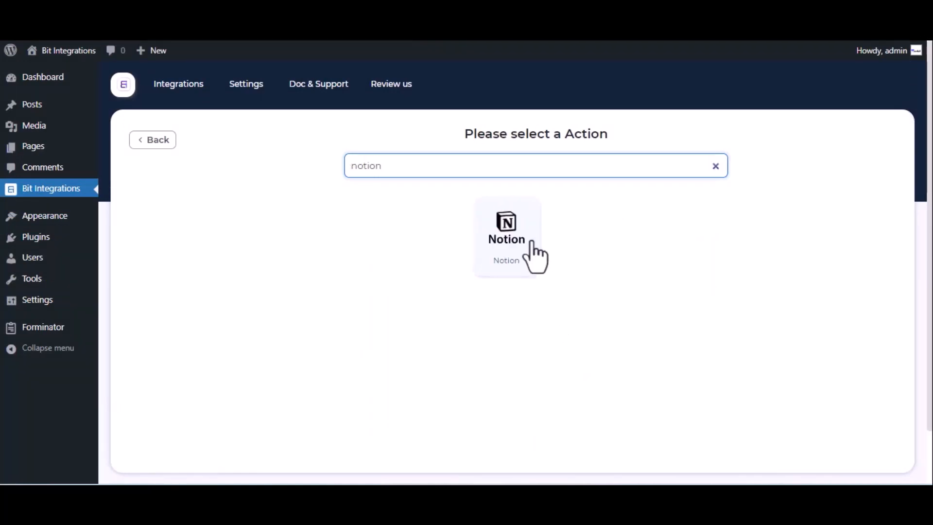
left_click(512, 228)
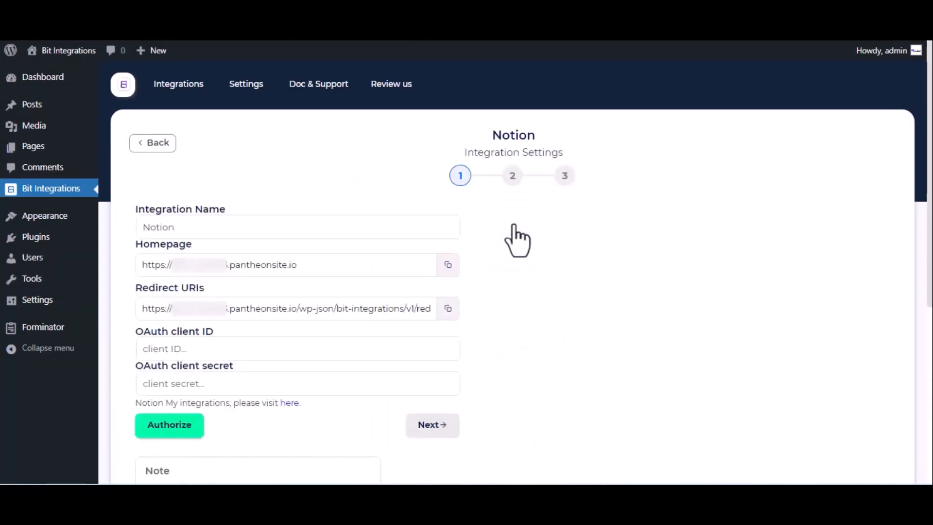
left_click(223, 223)
- Create and submit a new Notion integration named 'For Bit Integrations' under My integrations
left_click(287, 403)
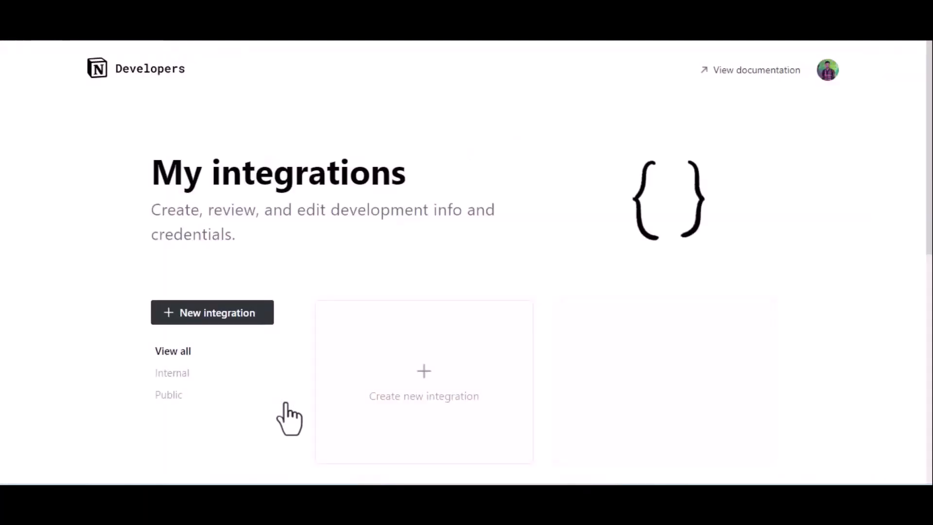
left_click(411, 381)
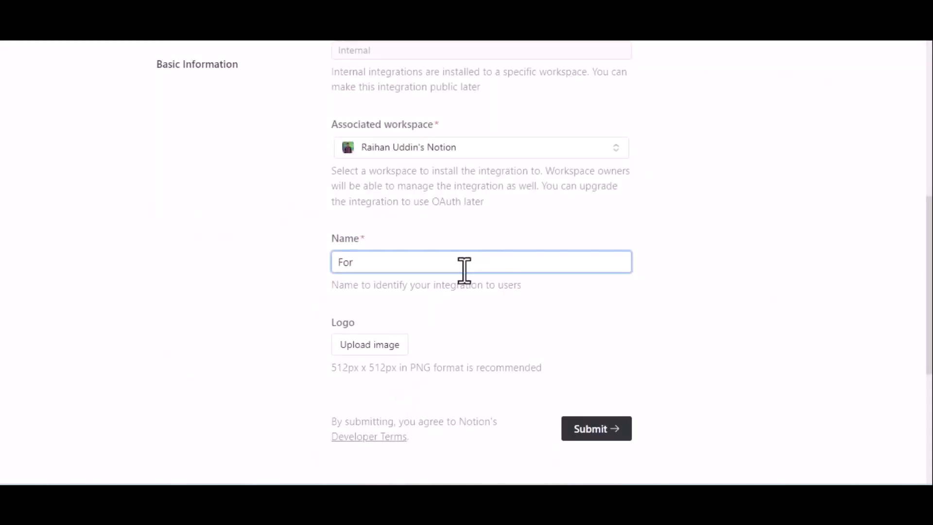
type("For Bit Integra")
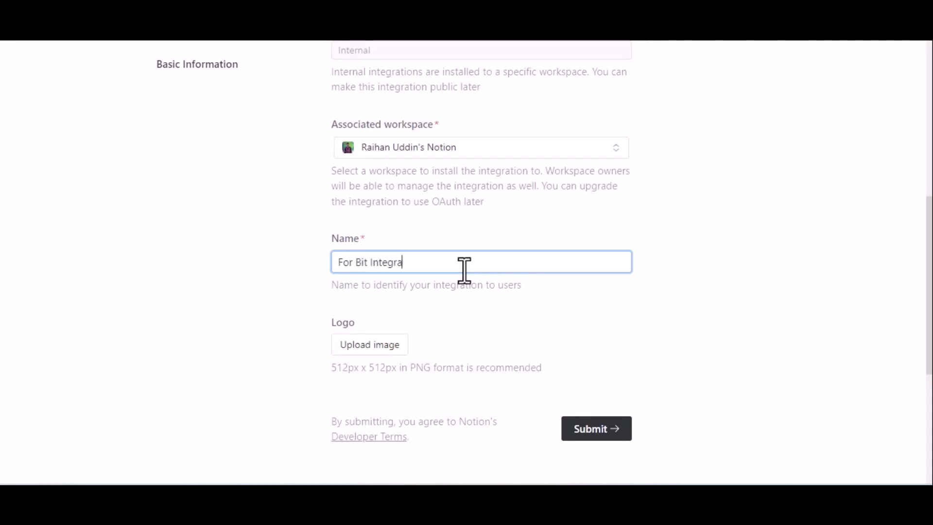
type("tions")
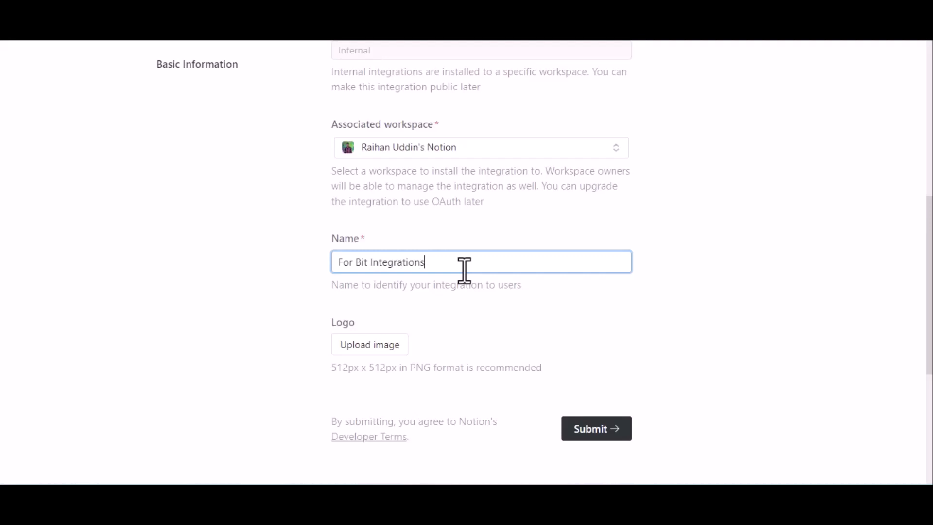
scroll(464, 270, "down", 3)
left_click(602, 338)
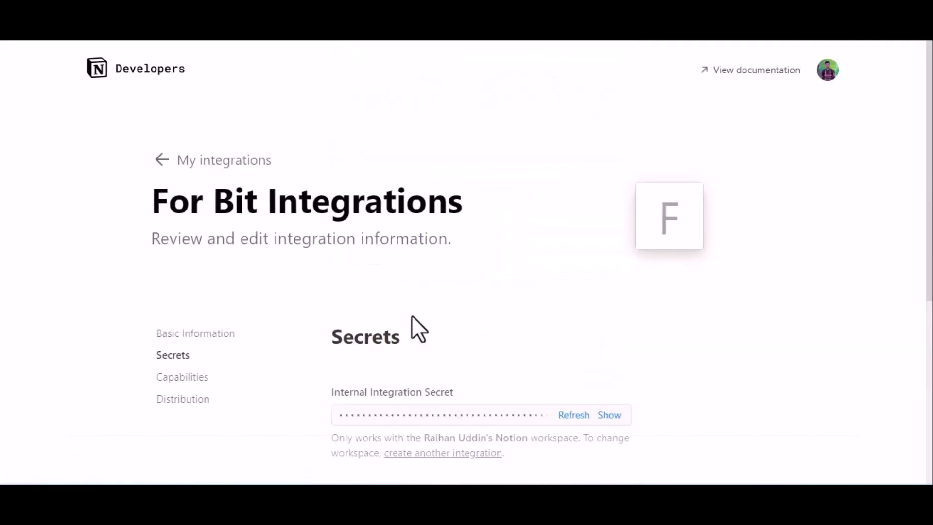
- Make the integration public and enter 'Bit Appd' as the company name
left_click(180, 400)
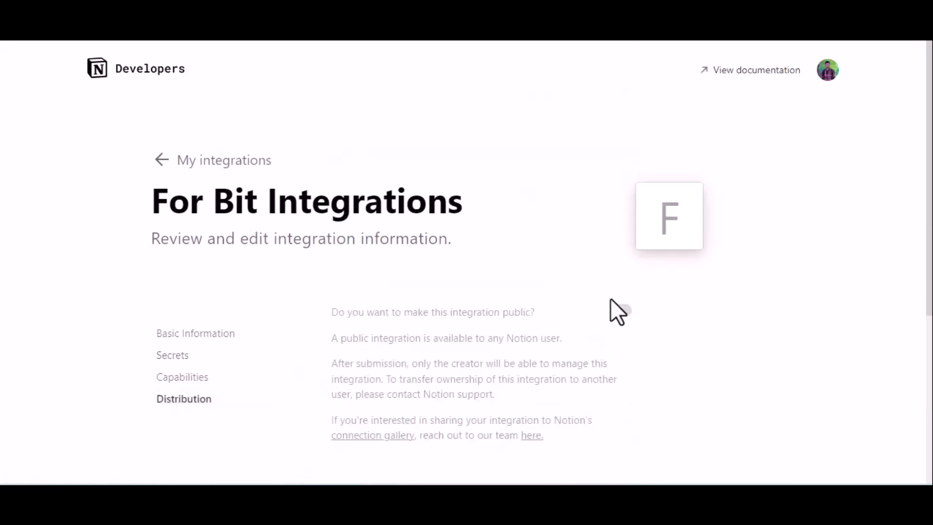
left_click(622, 311)
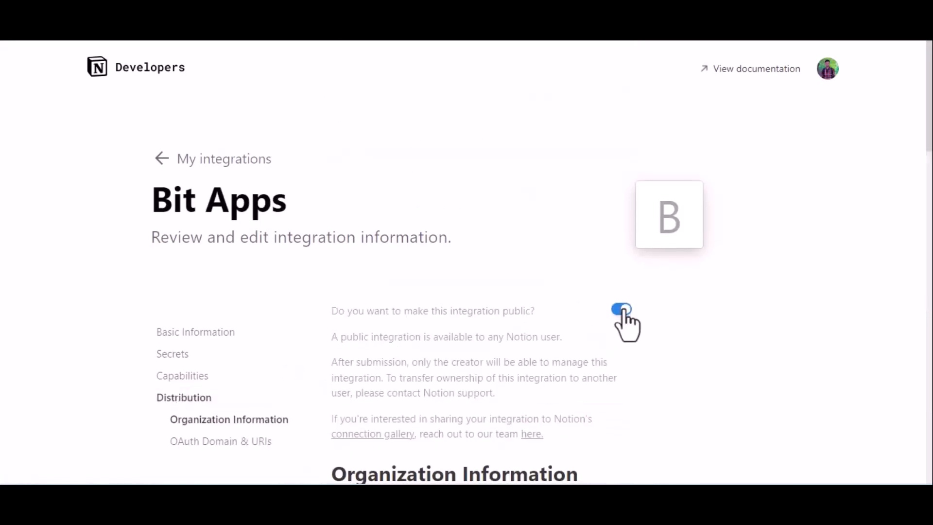
scroll(625, 311, "down", 6)
scroll(627, 324, "down", 2)
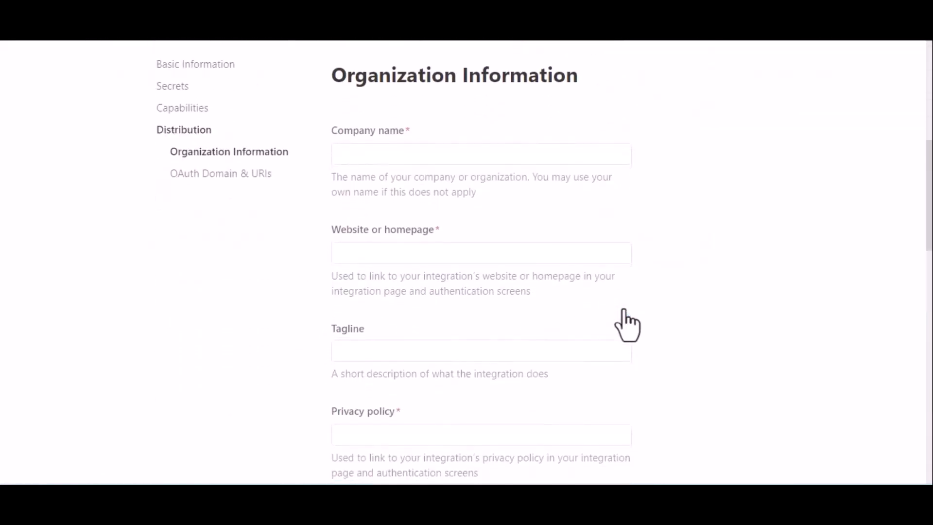
left_click(433, 149)
type("Bi")
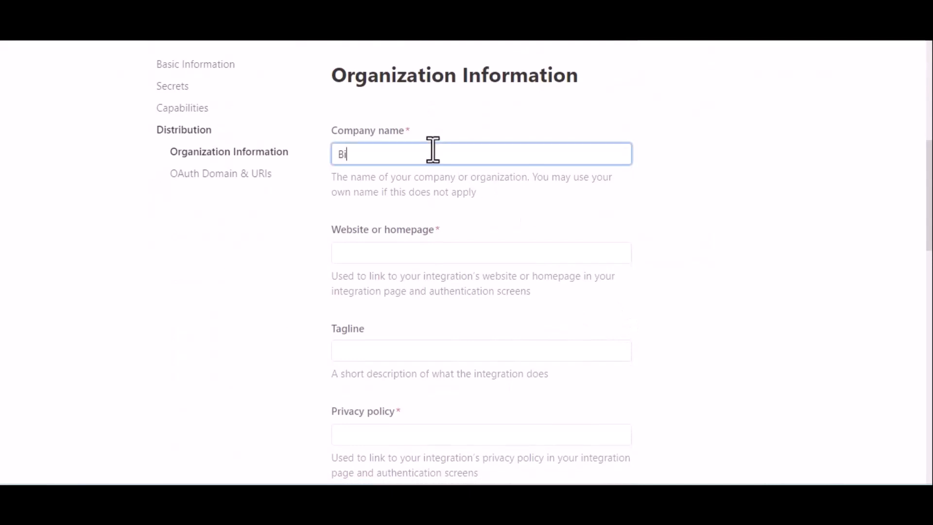
type("t ")
type("Appd")
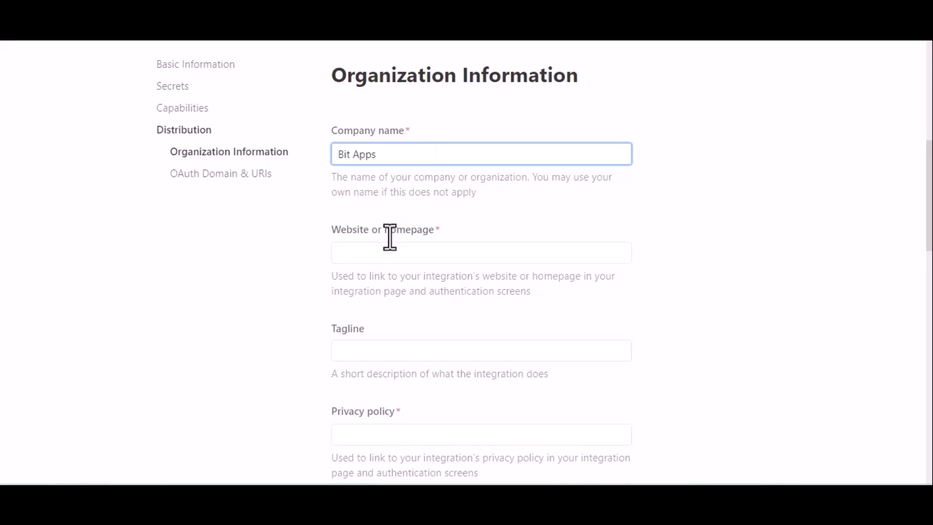
left_click(390, 252)
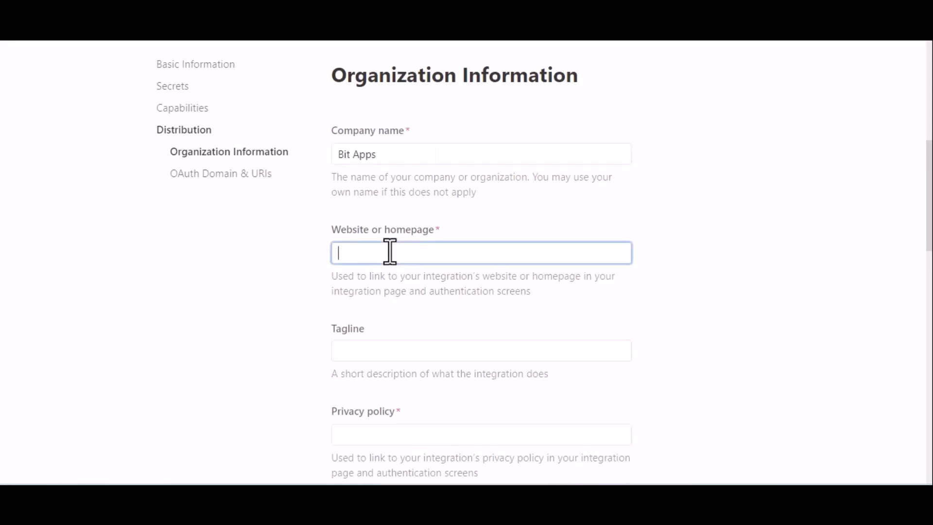
key("super+v")
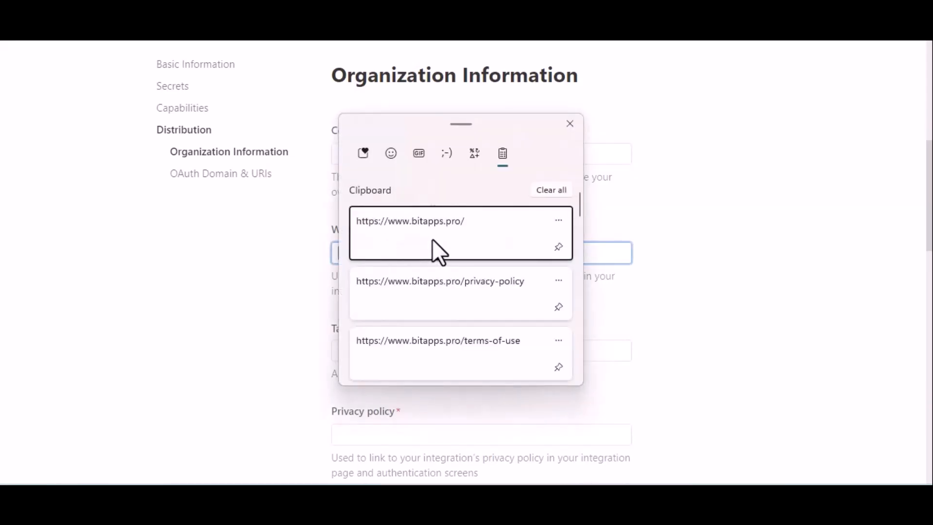
left_click(432, 239)
scroll(527, 340, "down", 3)
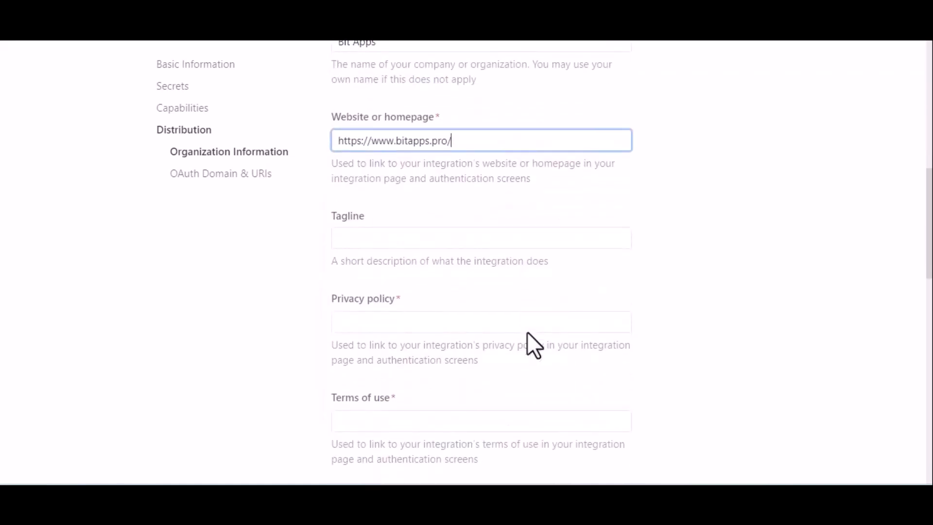
scroll(527, 332, "down", 1)
left_click(441, 258)
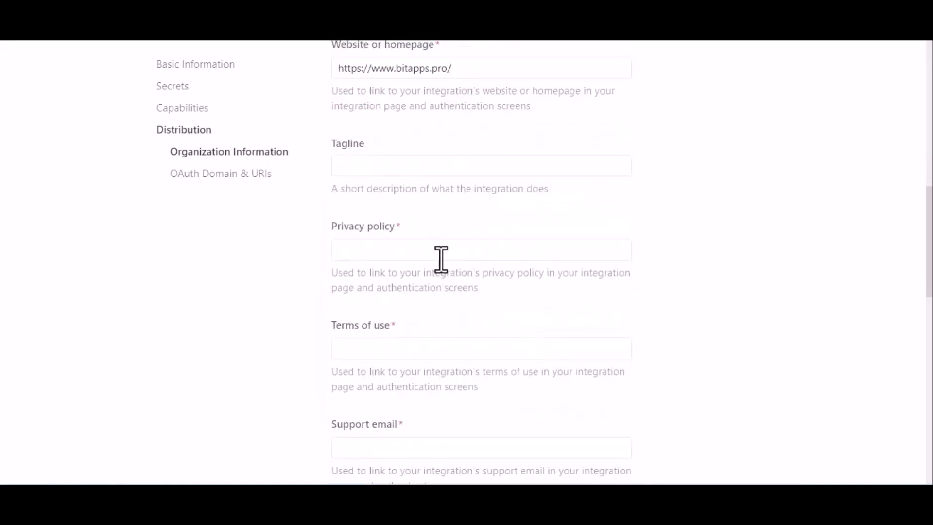
- Paste the bitapps.pro privacy-policy and terms-of-use URLs into their fields
left_click(408, 248)
key("super+v")
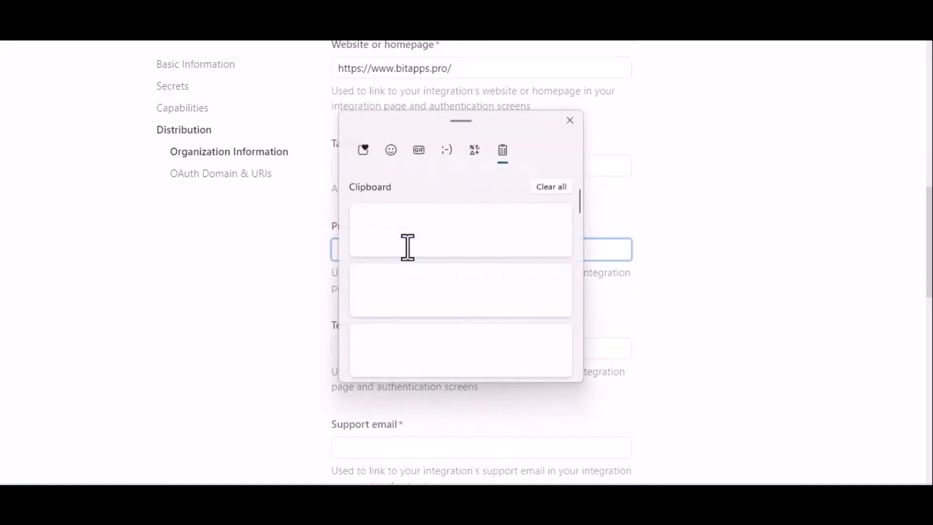
left_click(454, 290)
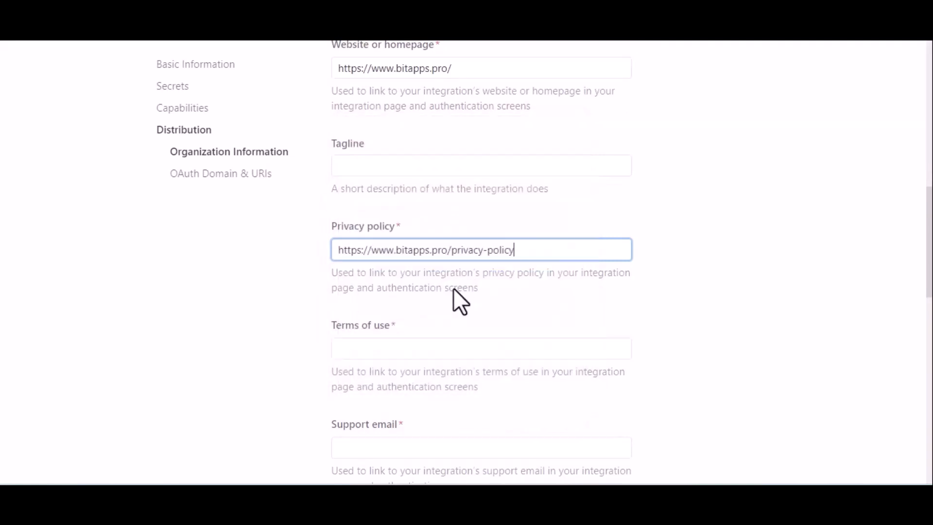
left_click(485, 344)
key("super+v")
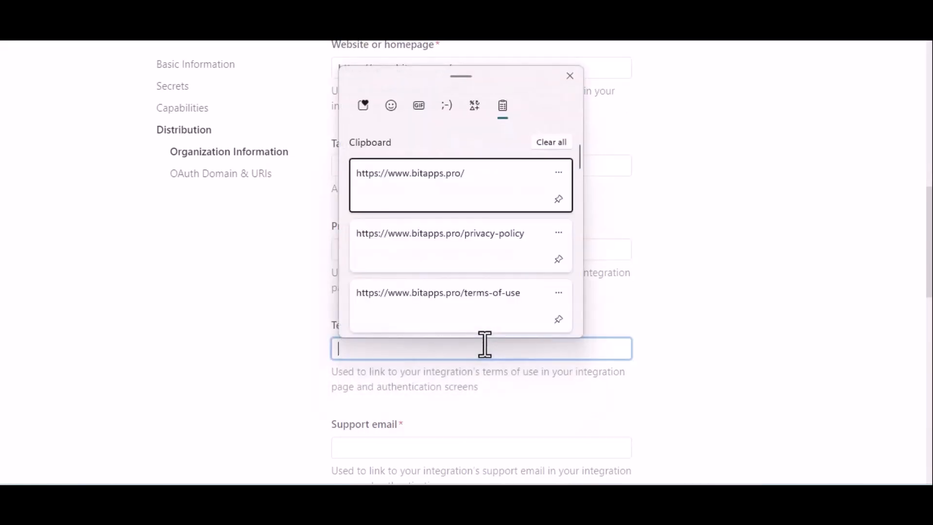
left_click(509, 309)
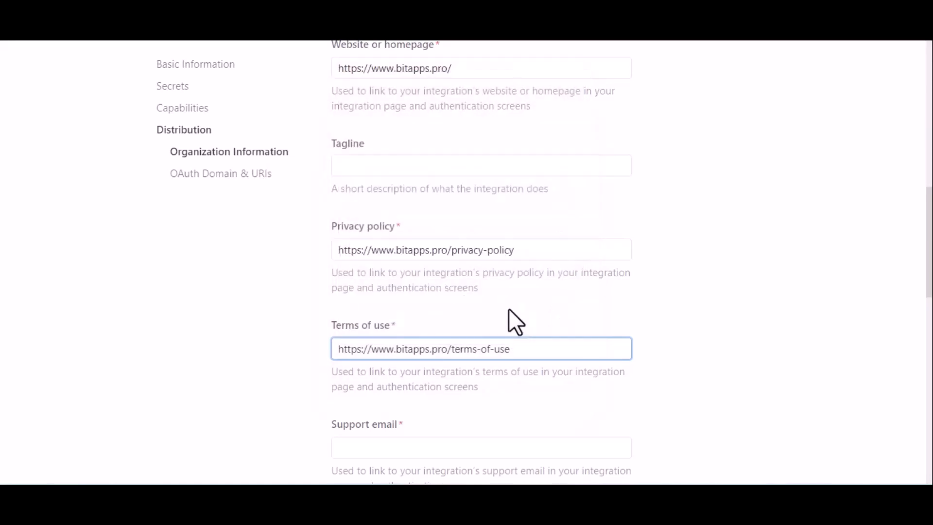
scroll(591, 320, "down", 4)
scroll(591, 320, "down", 2)
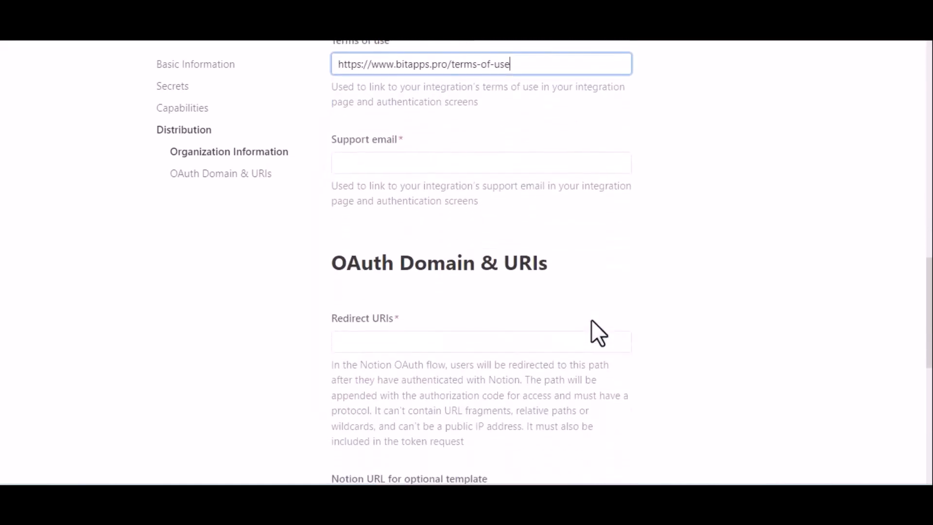
- Enter the company's support e-mail address in Support email, then move to Redirect URIs
left_click(443, 165)
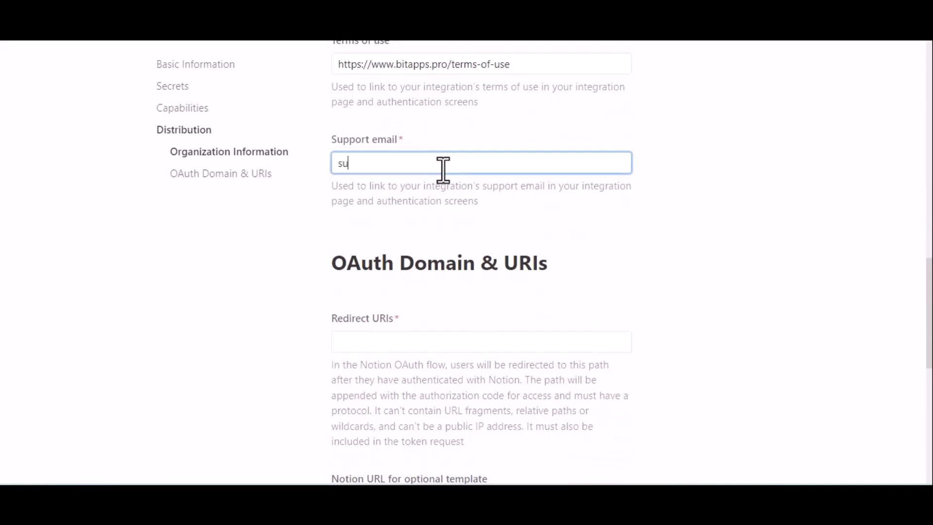
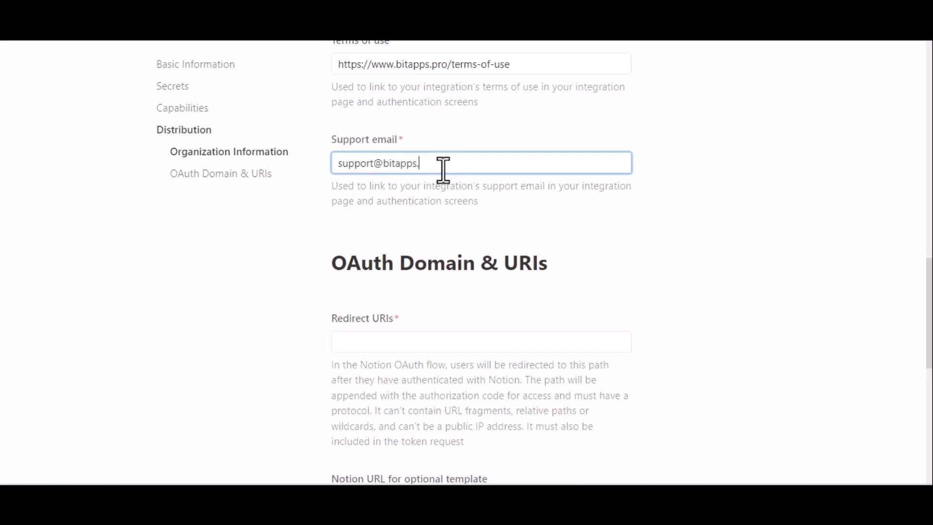
left_click(437, 217)
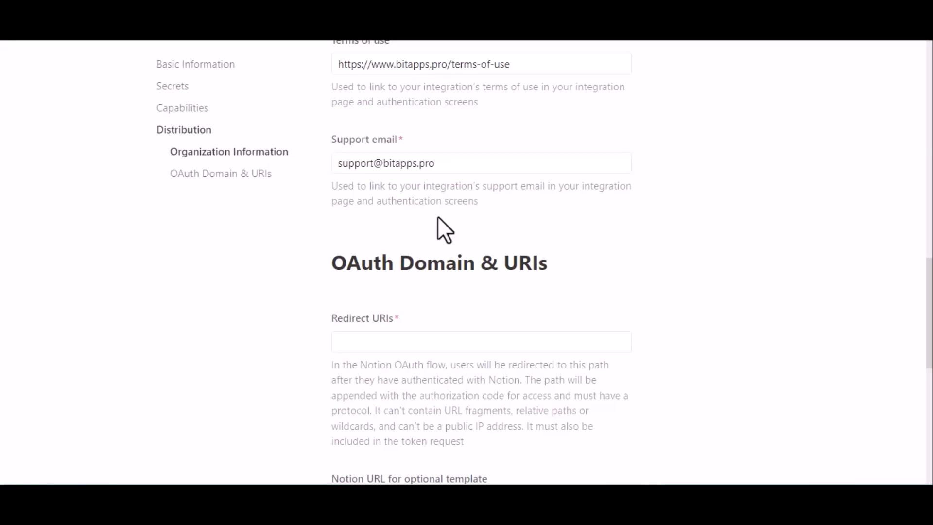
scroll(438, 217, "down", 2)
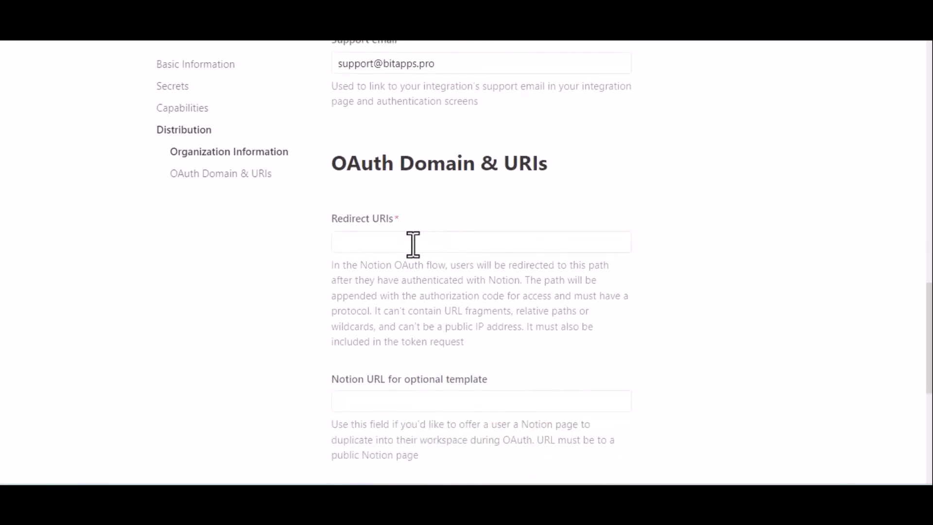
left_click(413, 244)
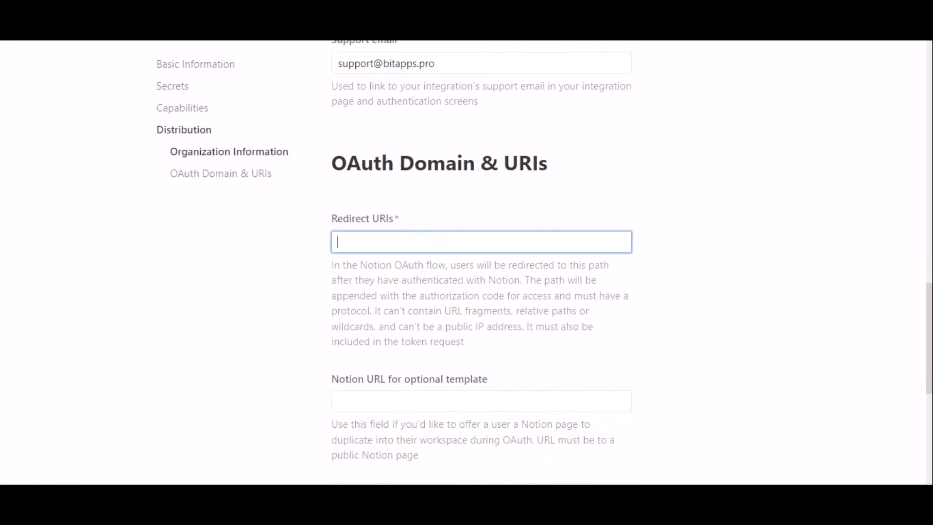
left_click(214, 12)
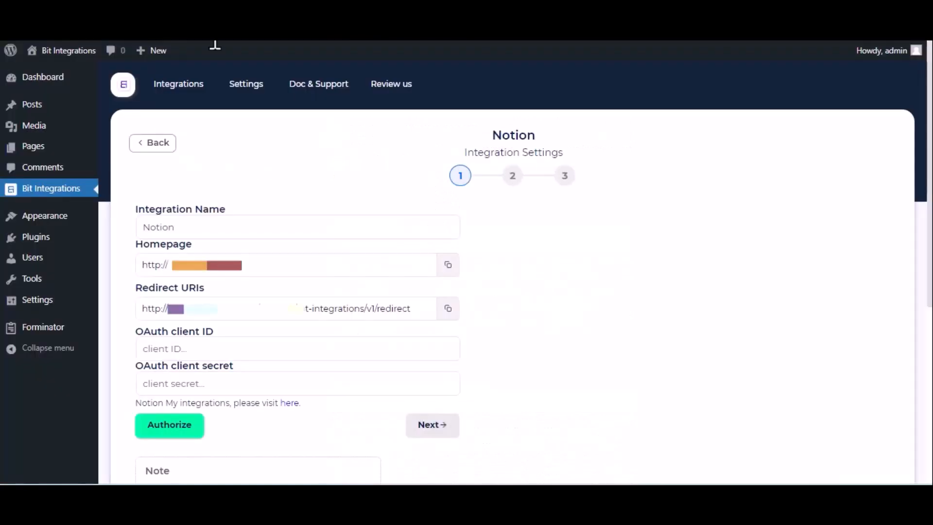
- Copy the Bit Integrations redirect URL and add it as a Notion redirect URI
triple_click(363, 310)
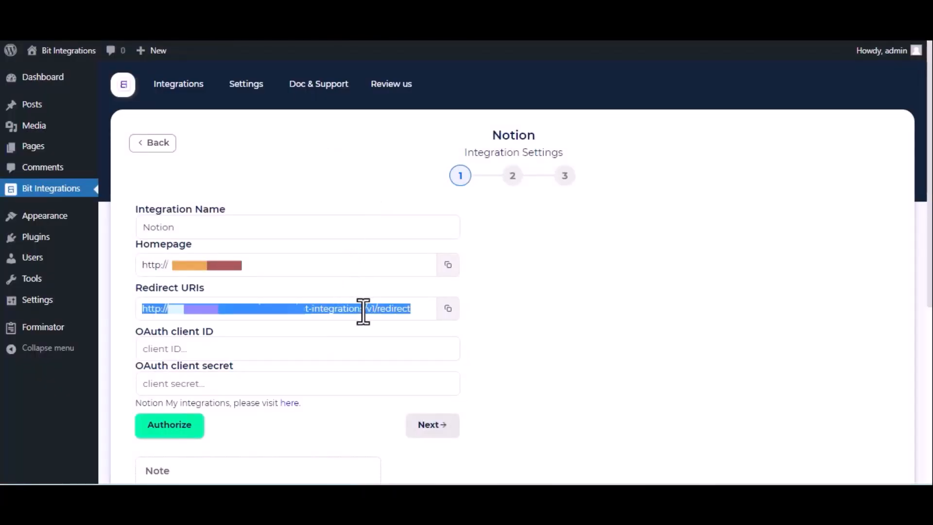
left_click(379, 13)
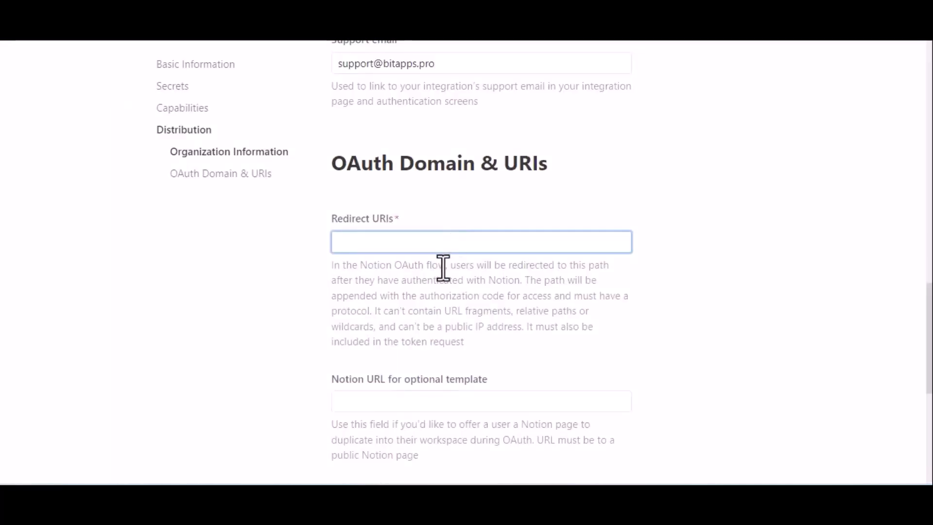
type("http://bit-integrations.local/wp-json/bit-integrations/v1/redirect")
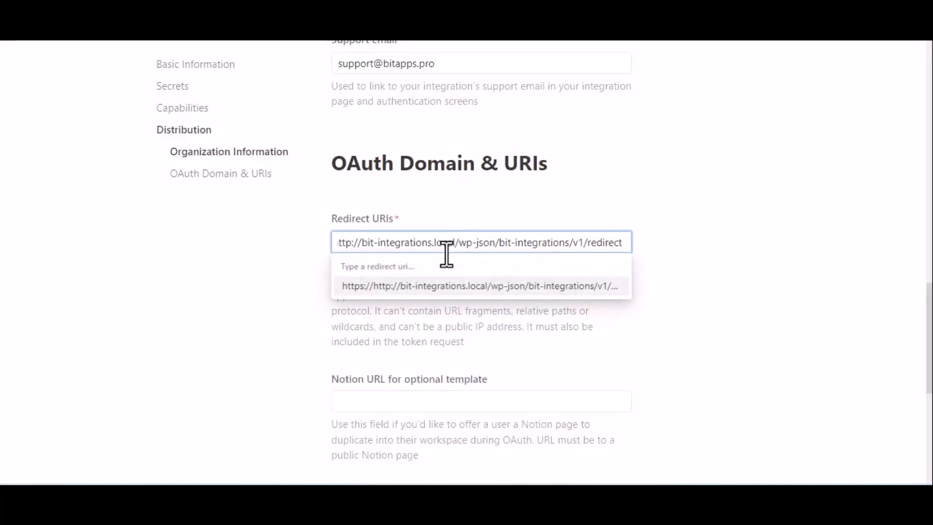
left_click(469, 287)
- Submit the distribution settings and confirm switching to a public integration
scroll(472, 302, "down", 4)
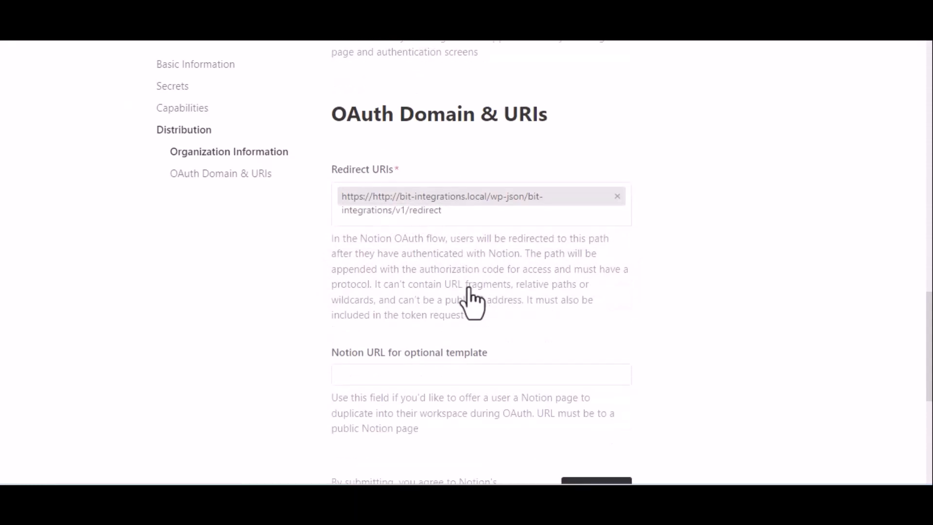
left_click(586, 340)
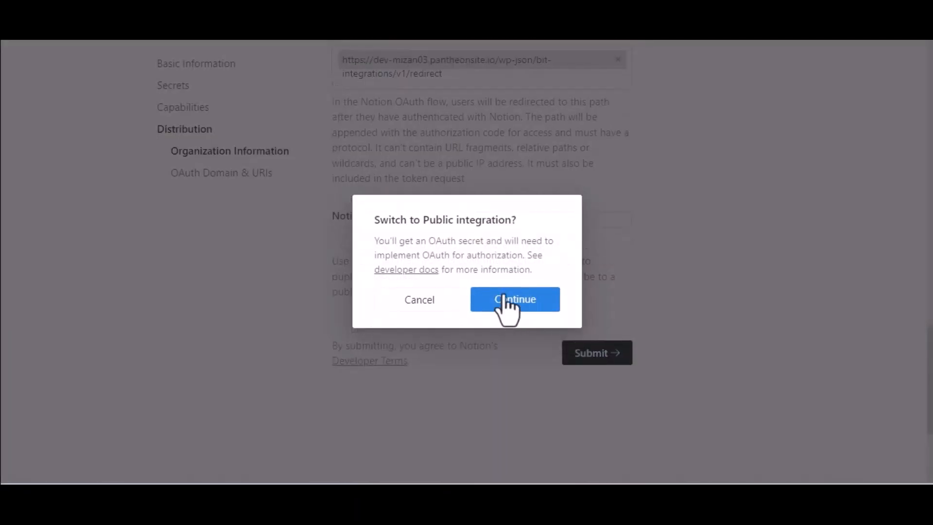
left_click(505, 297)
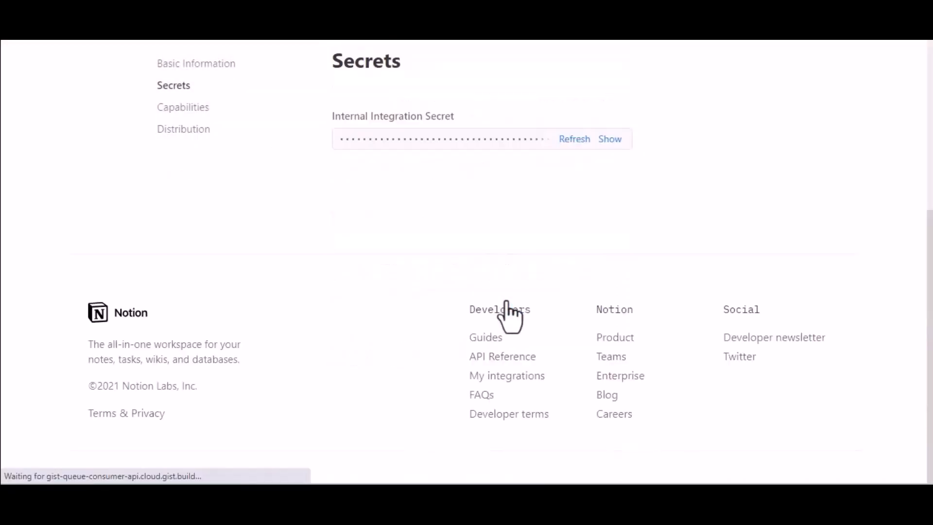
- Copy Notion's OAuth client ID into Bit Integrations' OAuth client ID field
scroll(508, 311, "up", 5)
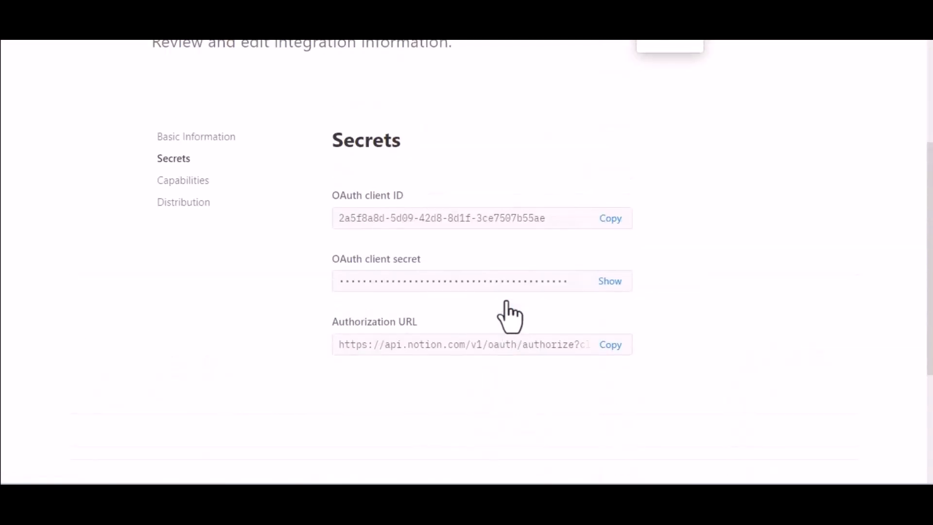
left_click(612, 227)
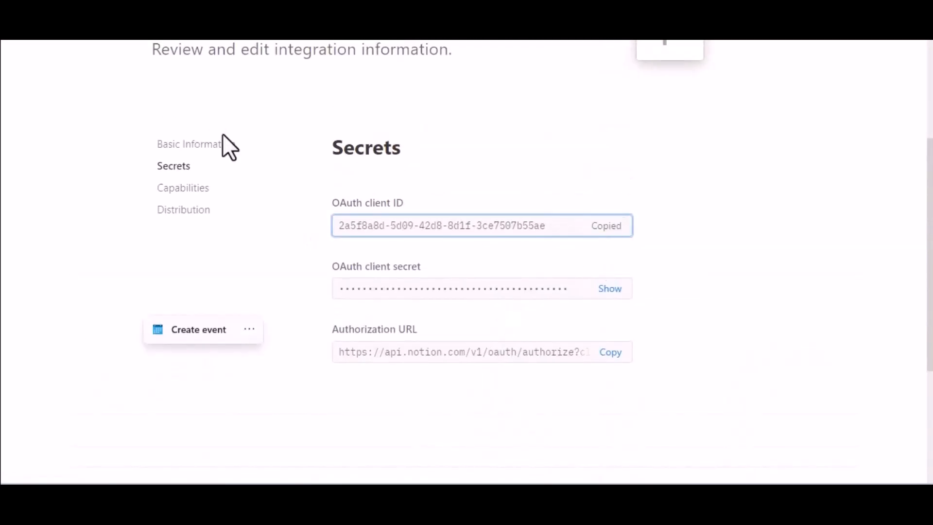
left_click(141, 19)
left_click(250, 346)
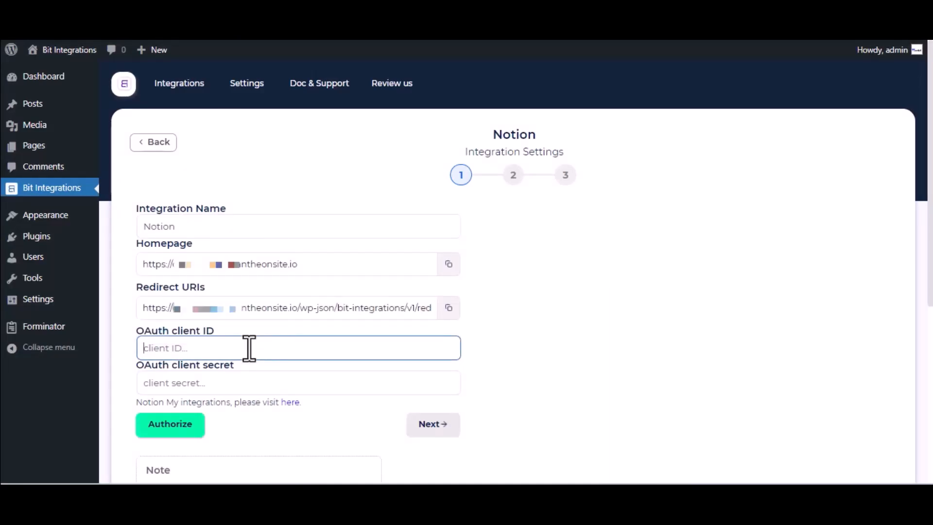
key("ctrl+v")
- Reveal and paste the OAuth client secret into Bit Integrations, then start authorization
key("ctrl+Tab")
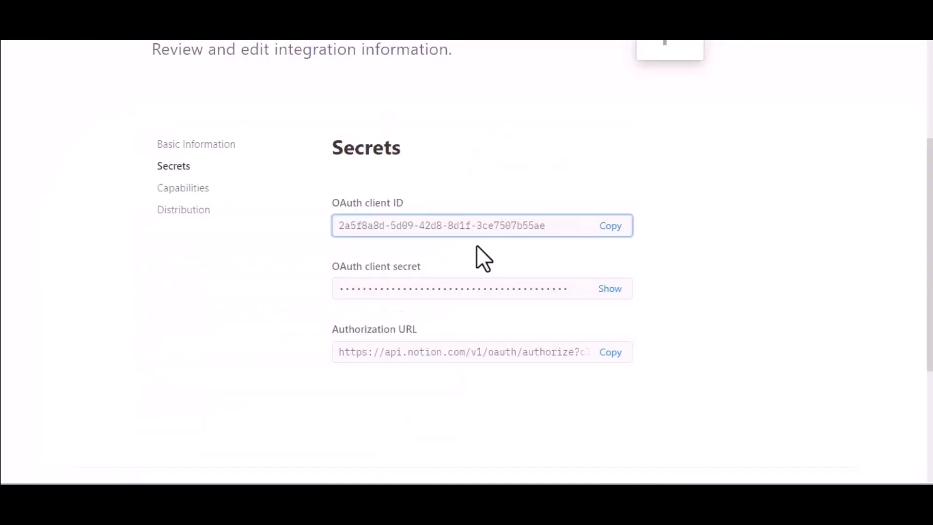
left_click(610, 288)
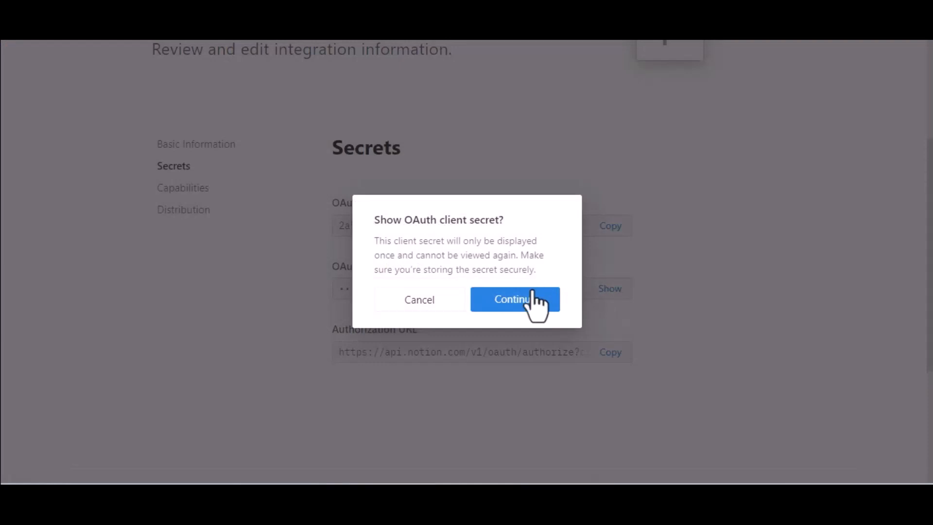
left_click(533, 297)
left_click(612, 299)
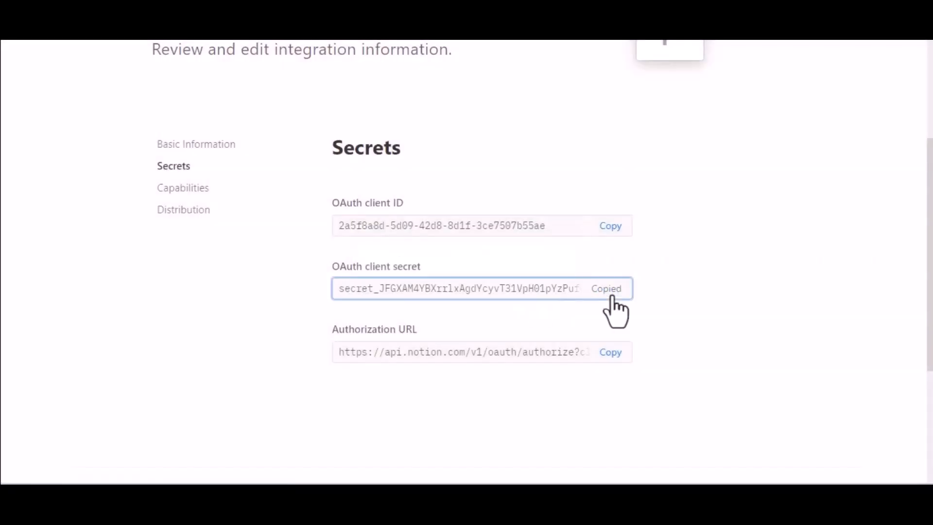
key("ctrl+Tab")
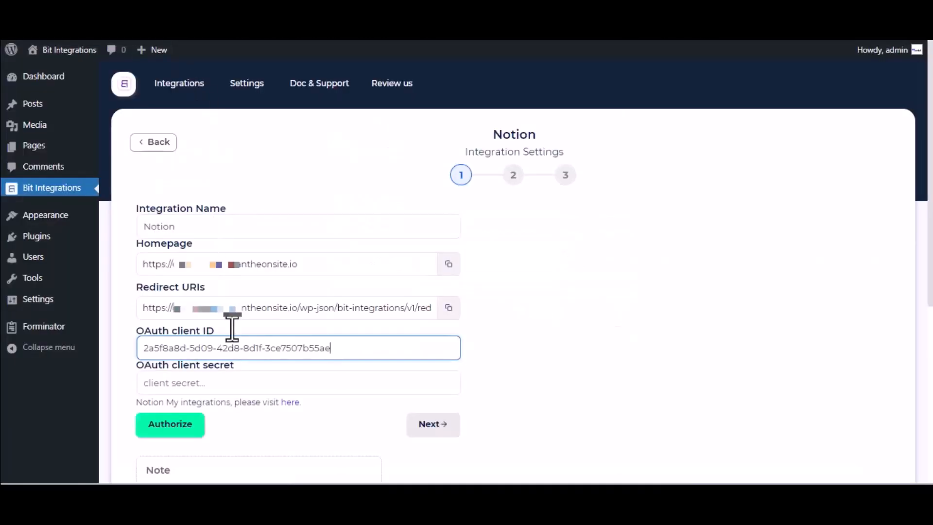
left_click(252, 382)
key("ctrl+v")
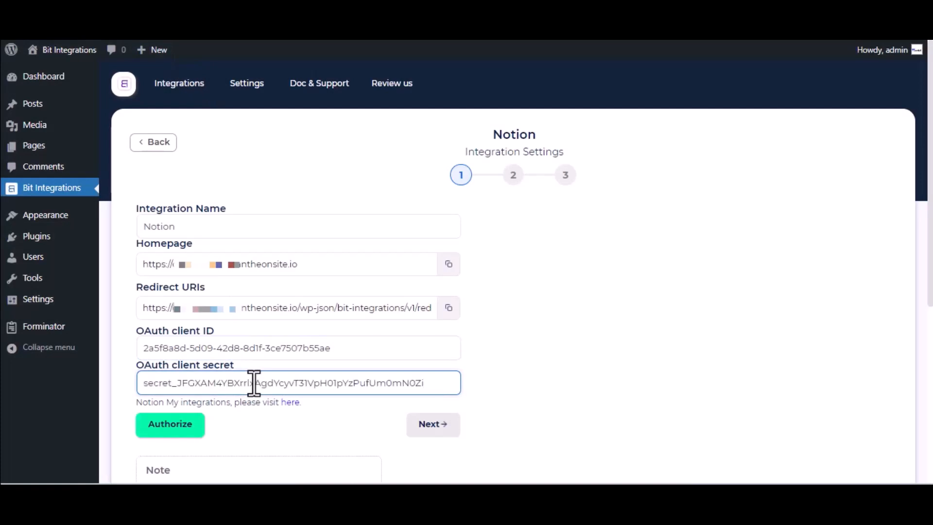
scroll(254, 384, "down", 2)
left_click(176, 340)
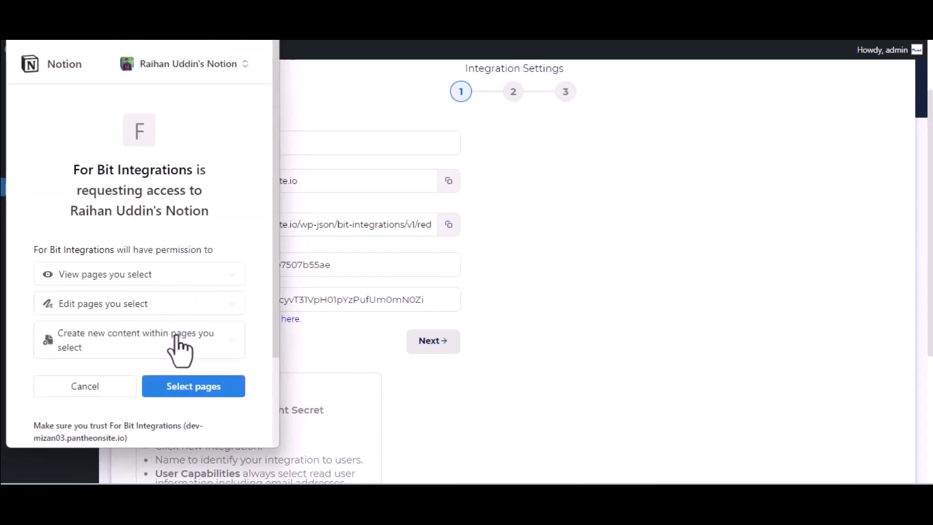
- Share only the Journal page in Notion's access prompt, allow access, and continue
left_click(184, 388)
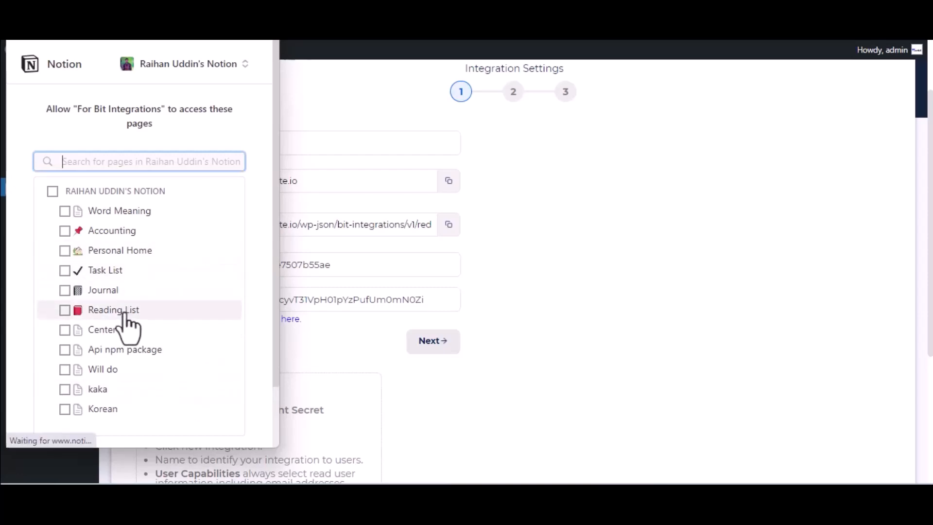
left_click(113, 291)
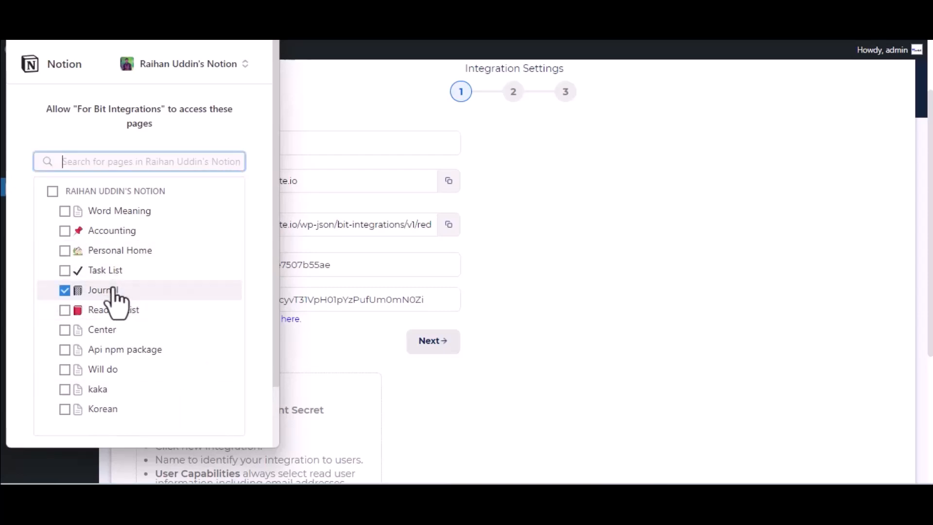
scroll(114, 299, "down", 3)
left_click(189, 398)
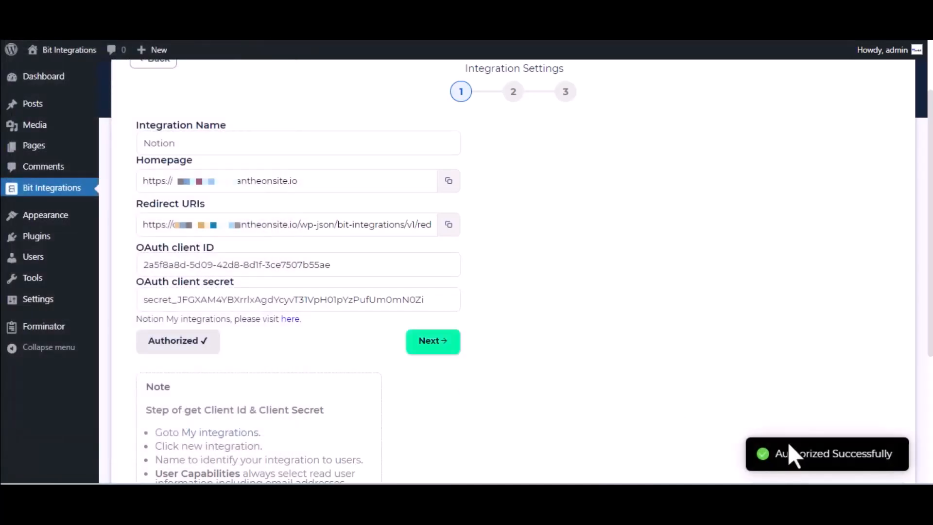
left_click(448, 344)
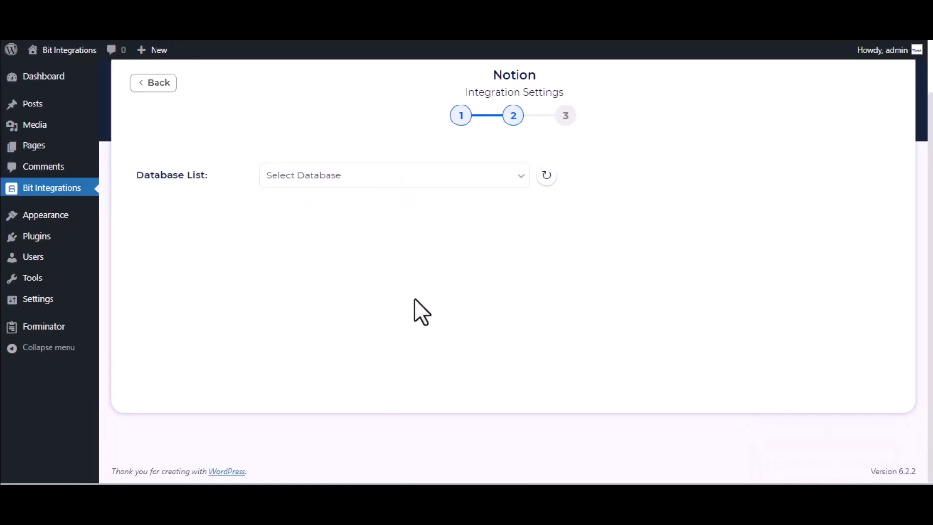
- Select the Journal database and map form field Name-1 to Notion's Name
left_click(350, 181)
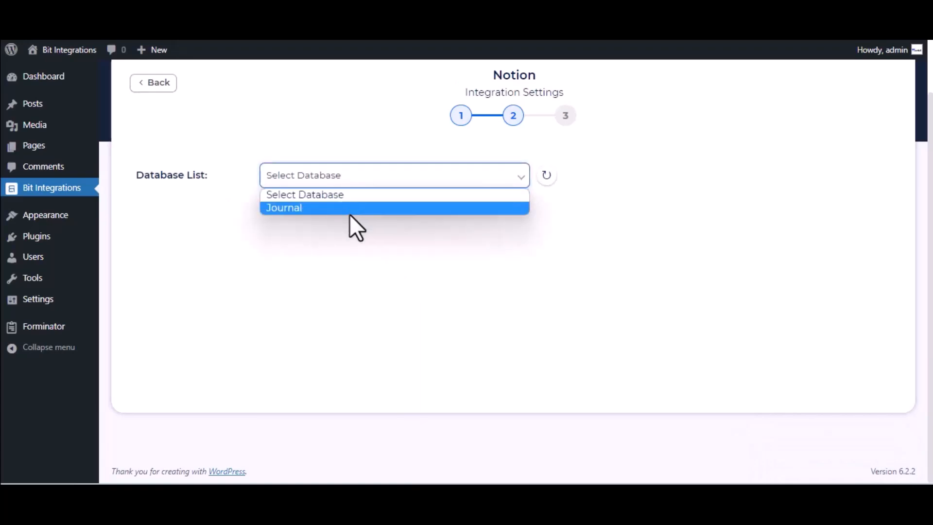
left_click(348, 214)
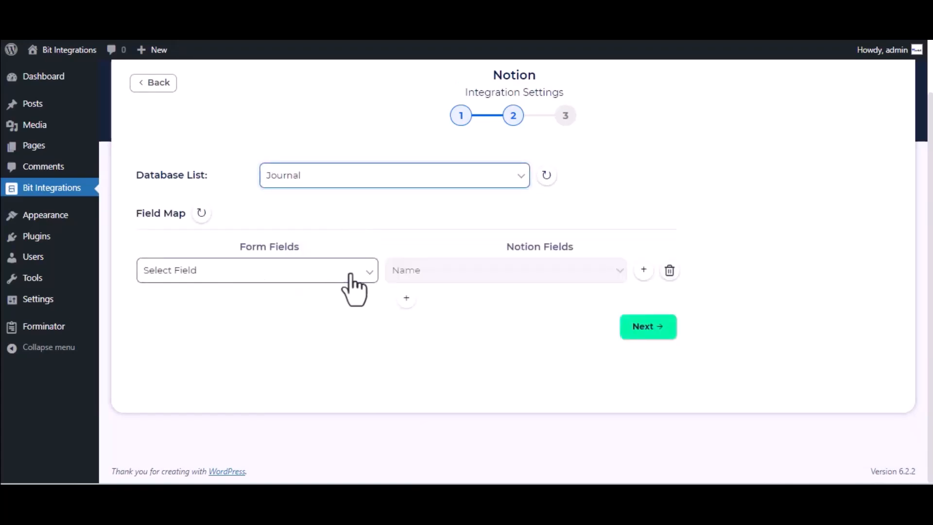
left_click(300, 273)
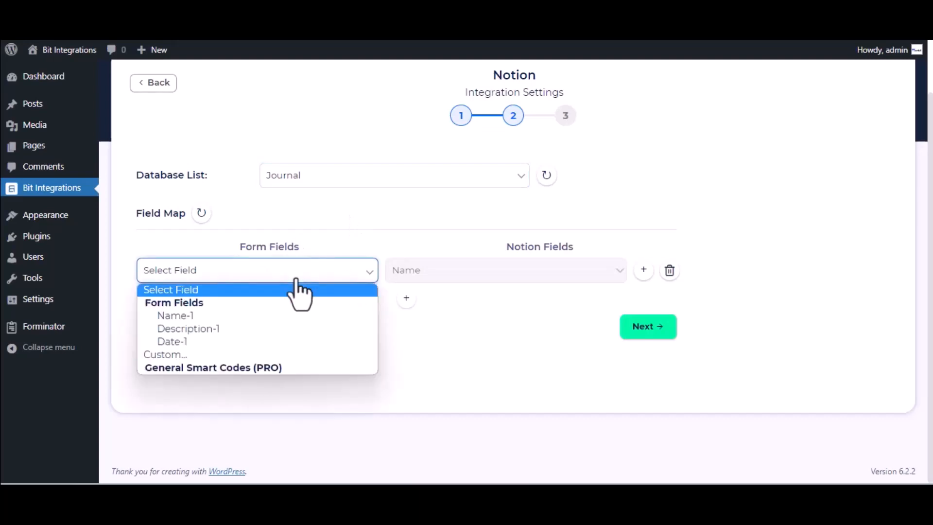
left_click(278, 320)
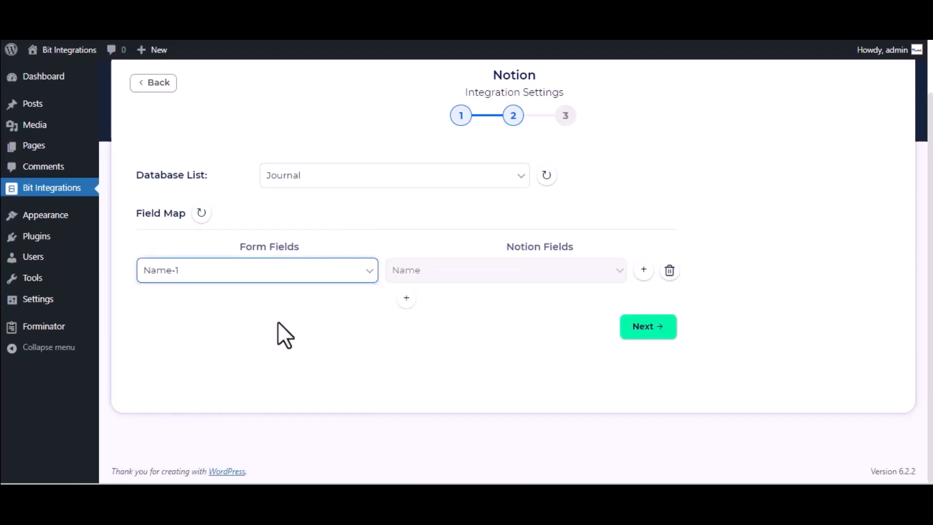
- Add a Description-1 → Tags mapping row, then finish and save the integration
left_click(407, 298)
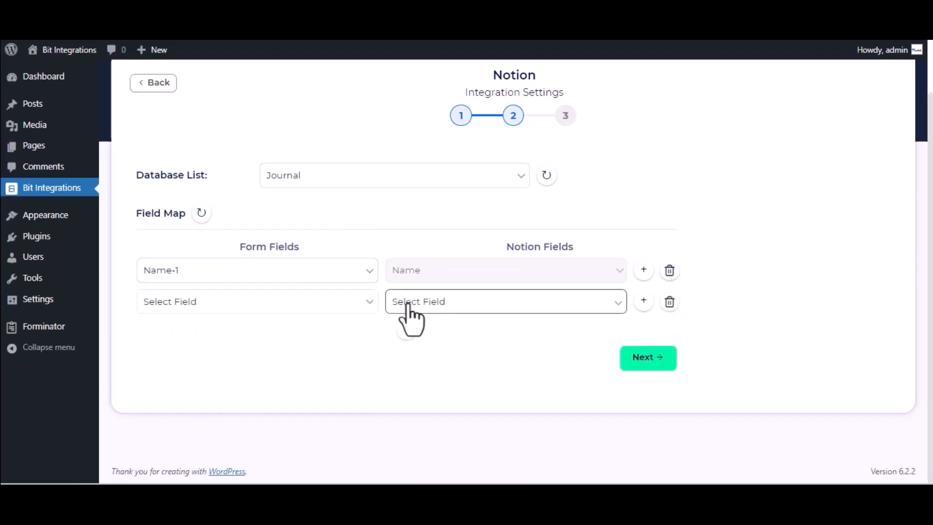
left_click(491, 303)
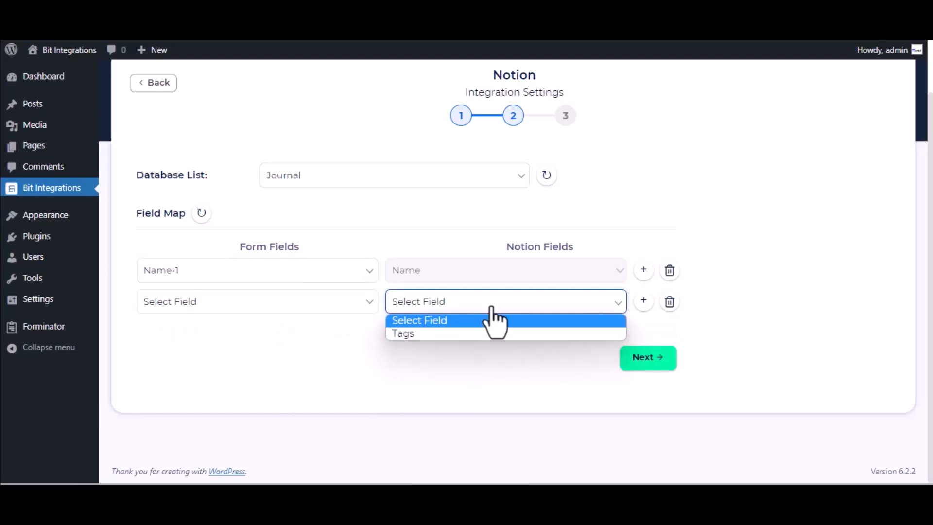
left_click(454, 306)
left_click(464, 334)
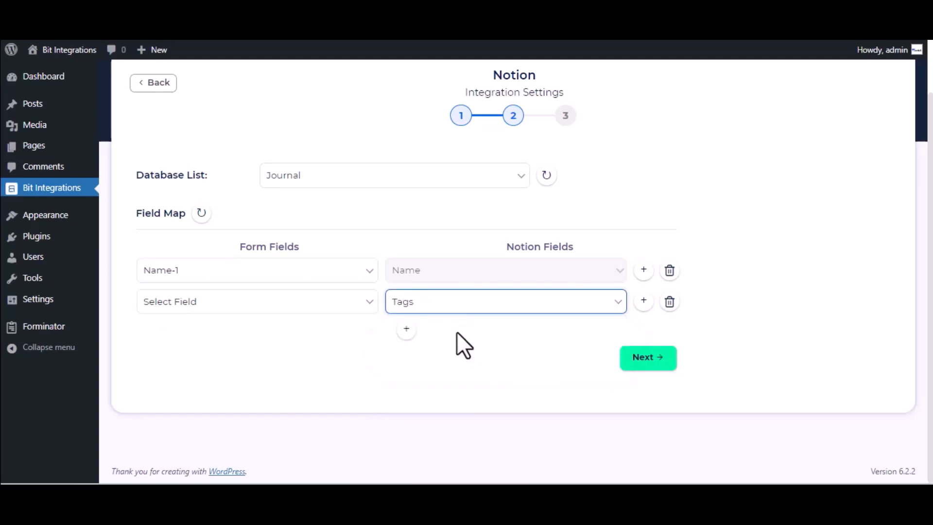
left_click(304, 306)
left_click(223, 362)
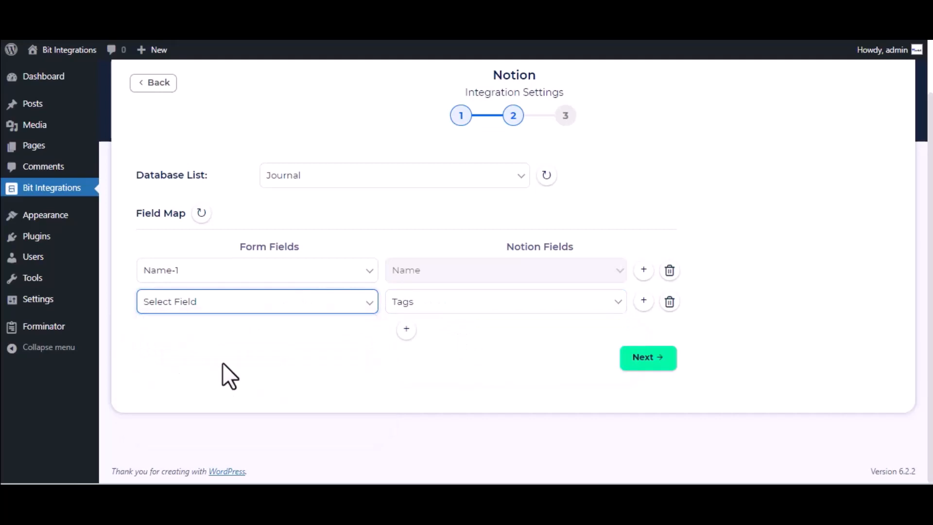
left_click(651, 359)
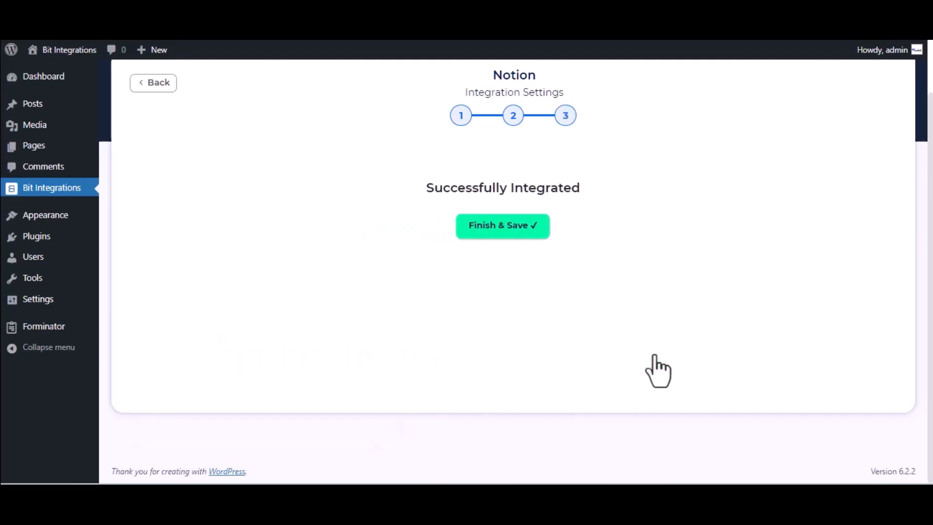
left_click(530, 239)
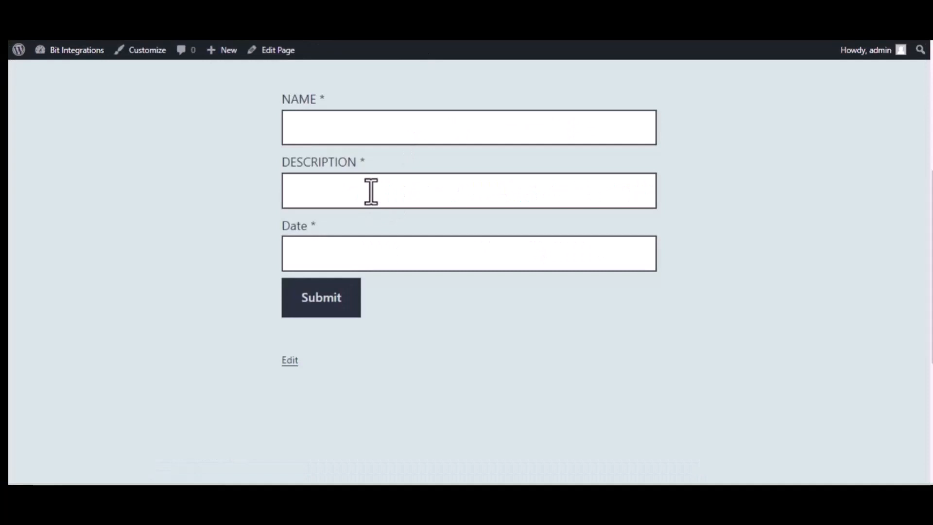
- Submit the front-end form with name 'Bit Integrations', description 'Welcome to Bit Integrations Plugin', and date 09/22/2023
left_click(356, 131)
type("Bit Int")
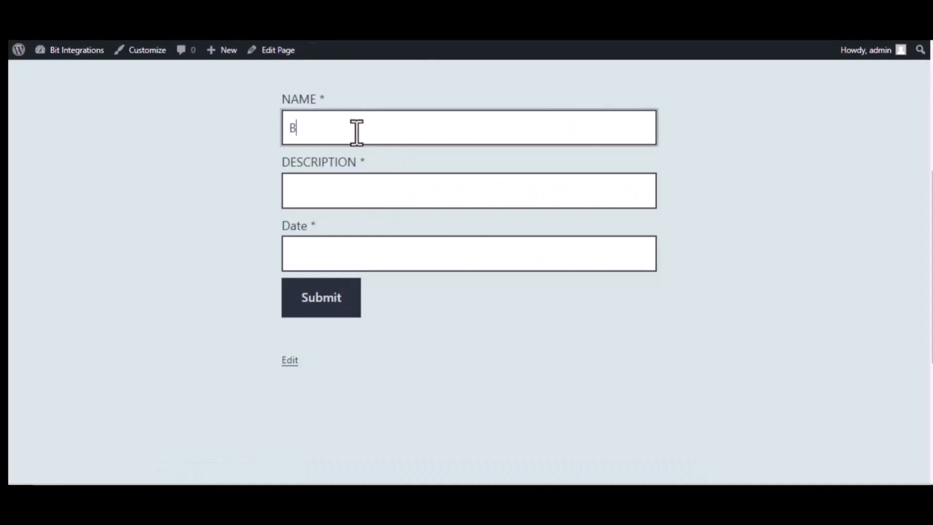
type("rations")
left_click(370, 185)
type("W")
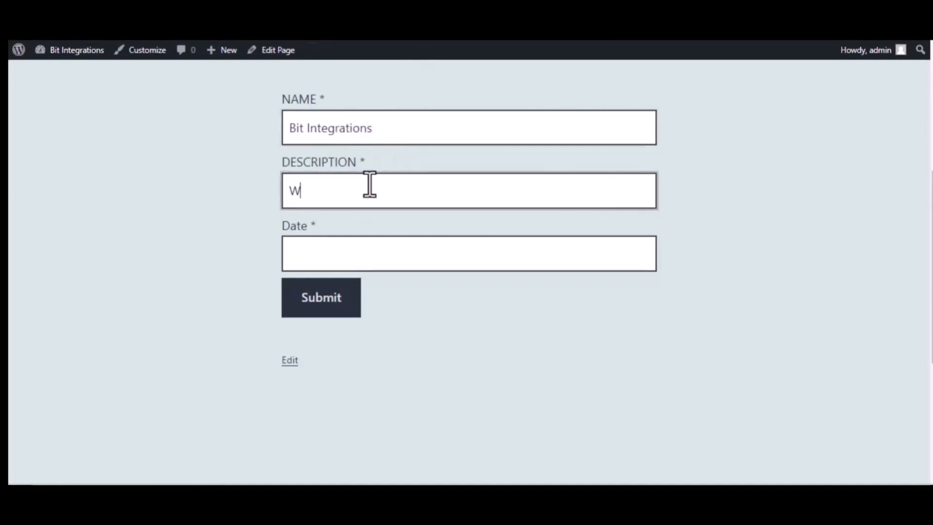
type("elcome to Bi")
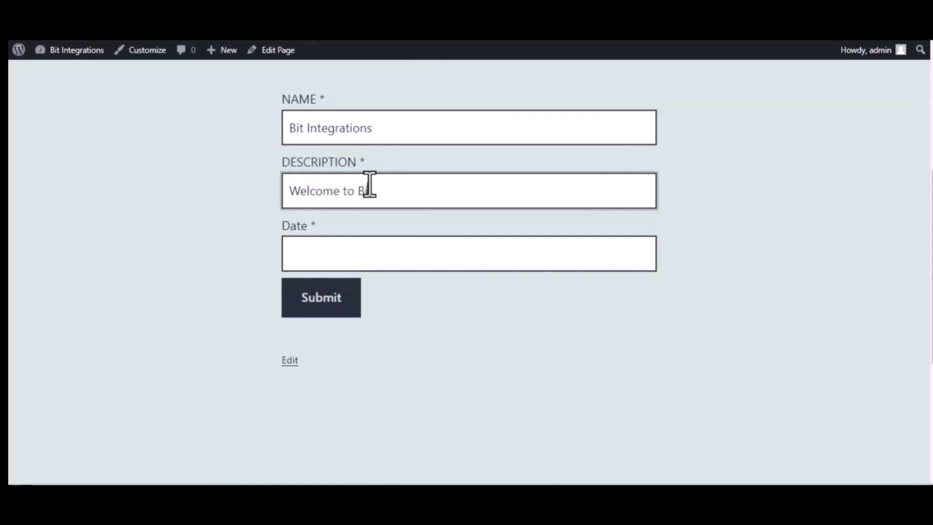
type("t Integrations Plugin")
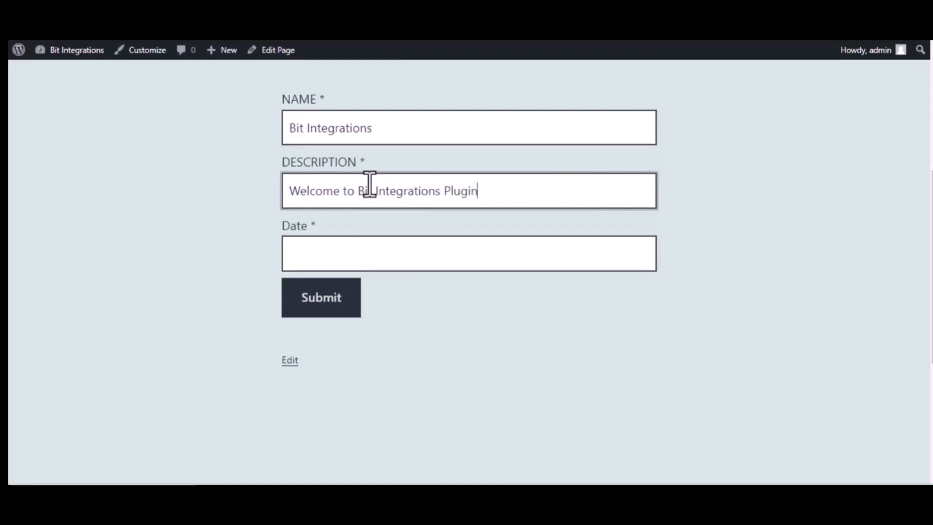
left_click(389, 252)
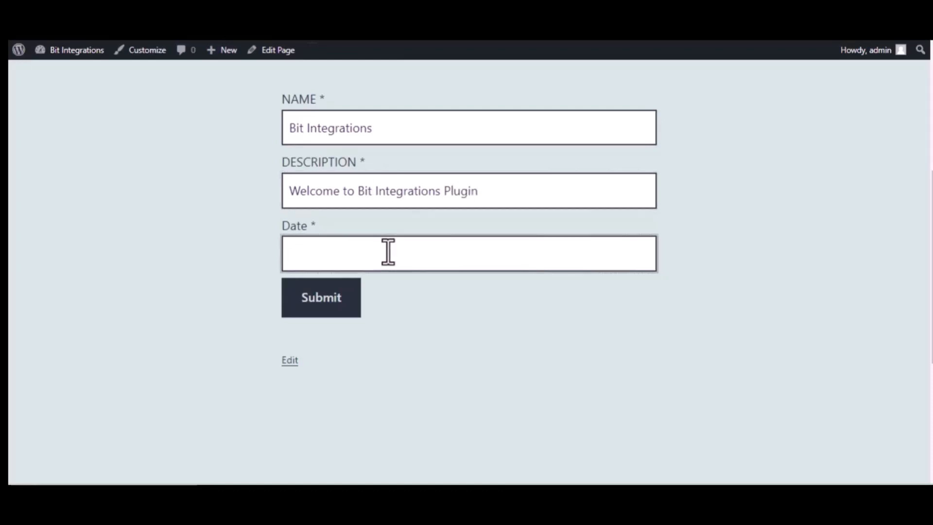
type("09/22")
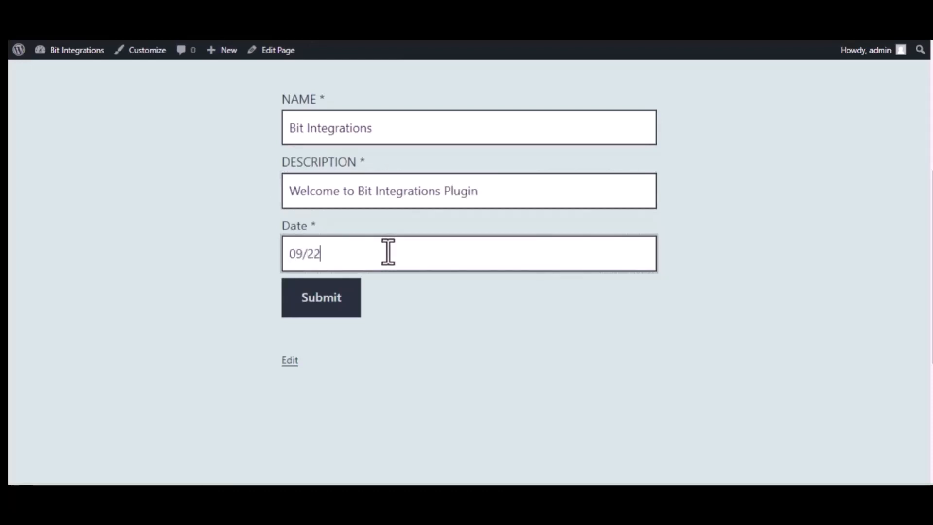
type("/2023")
left_click(323, 298)
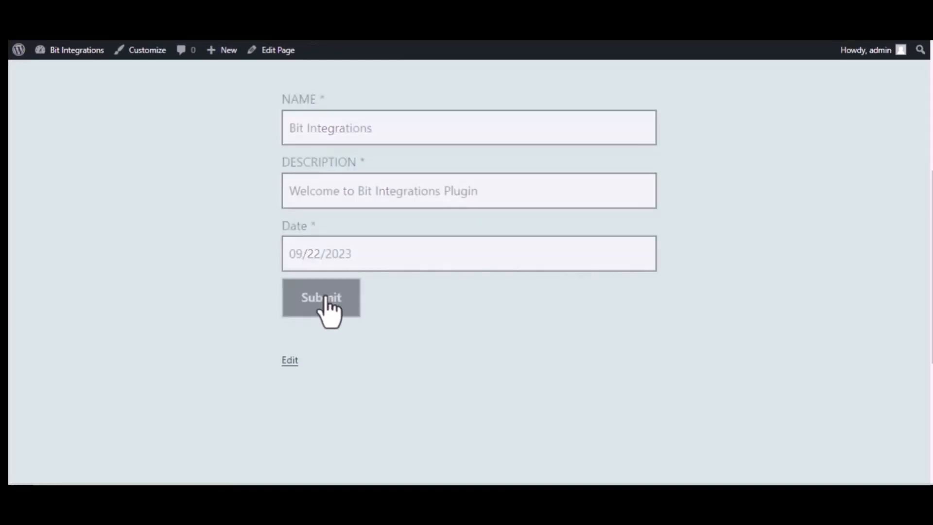